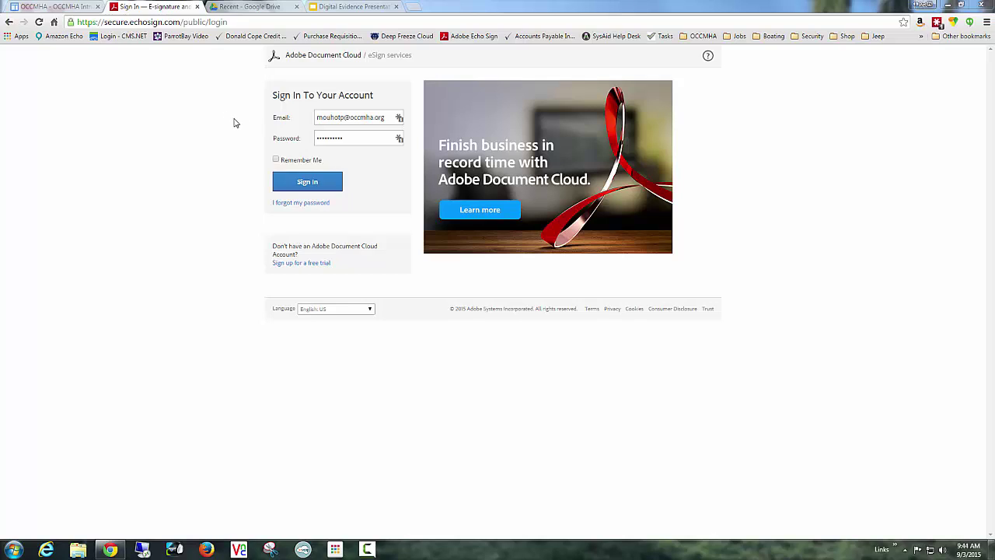
Sign in to the Adobe eSign account with the entered credentials.
{"action": "left_click", "coordinate": [305, 183]}
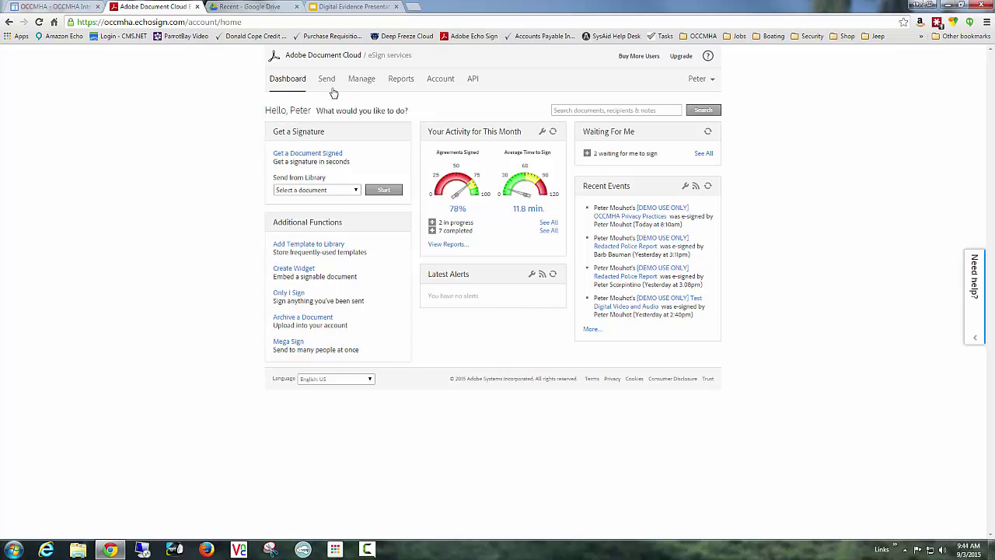
Start a signature request with a suggested contact and a typed e-mail as recipients, and add yourself as a signer.
{"action": "left_click", "coordinate": [318, 157]}
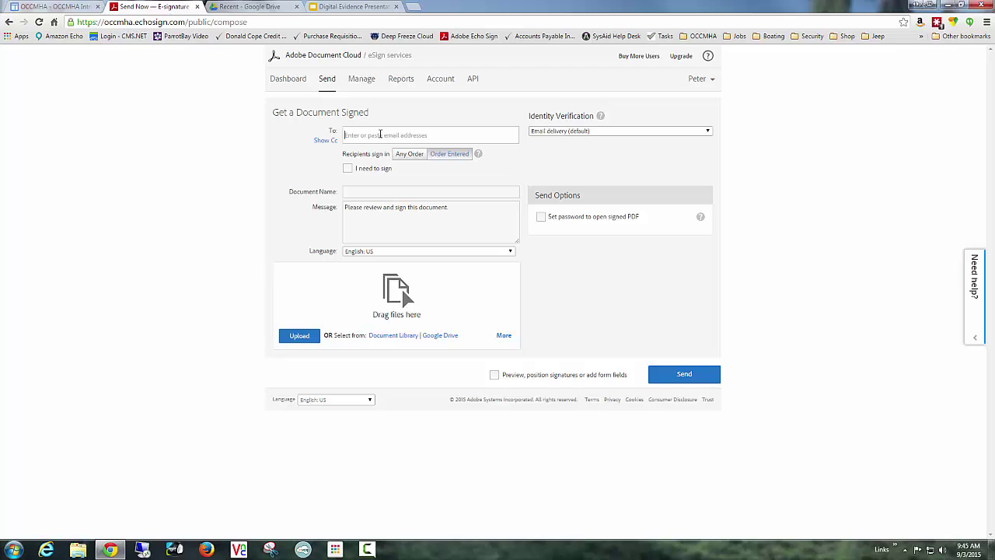
{"action": "type", "text": "carlson"}
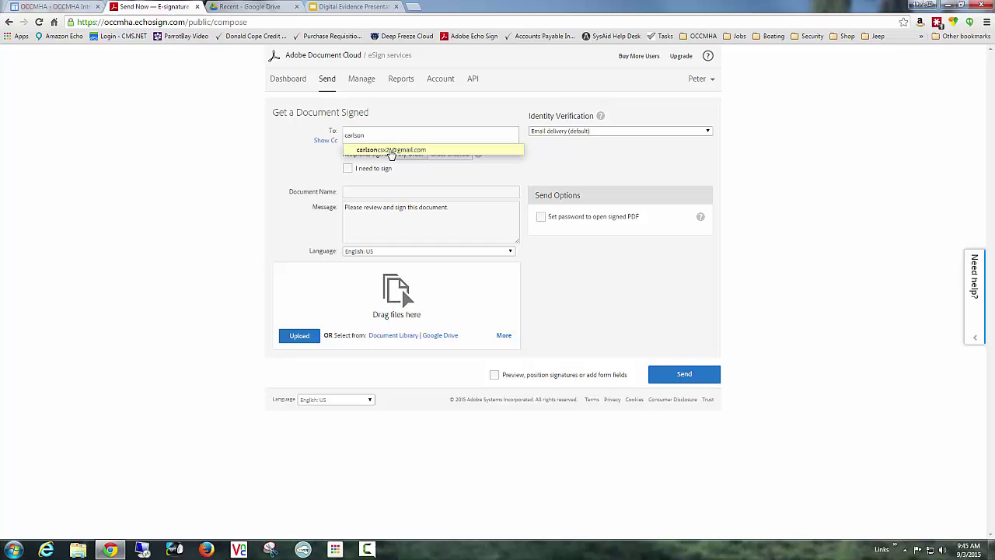
{"action": "left_click", "coordinate": [391, 149]}
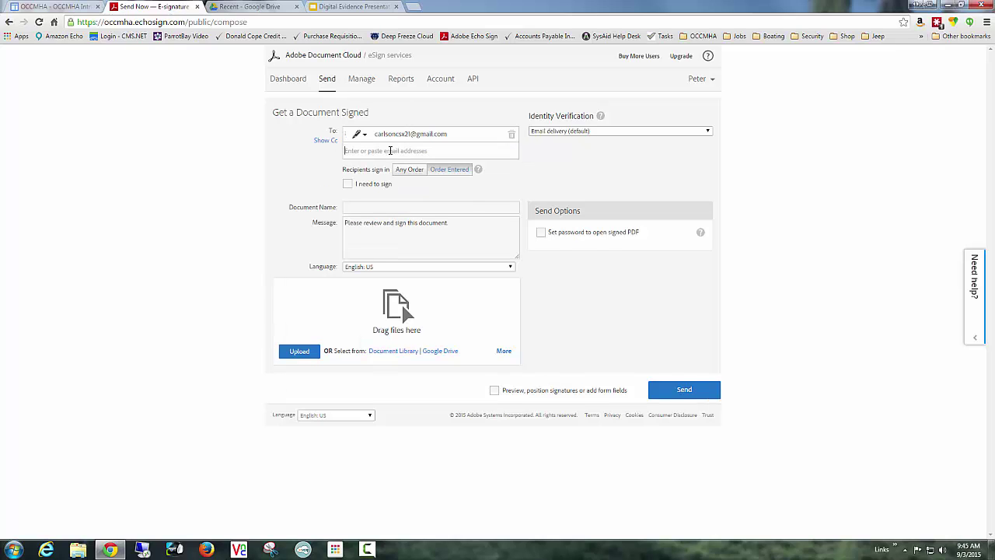
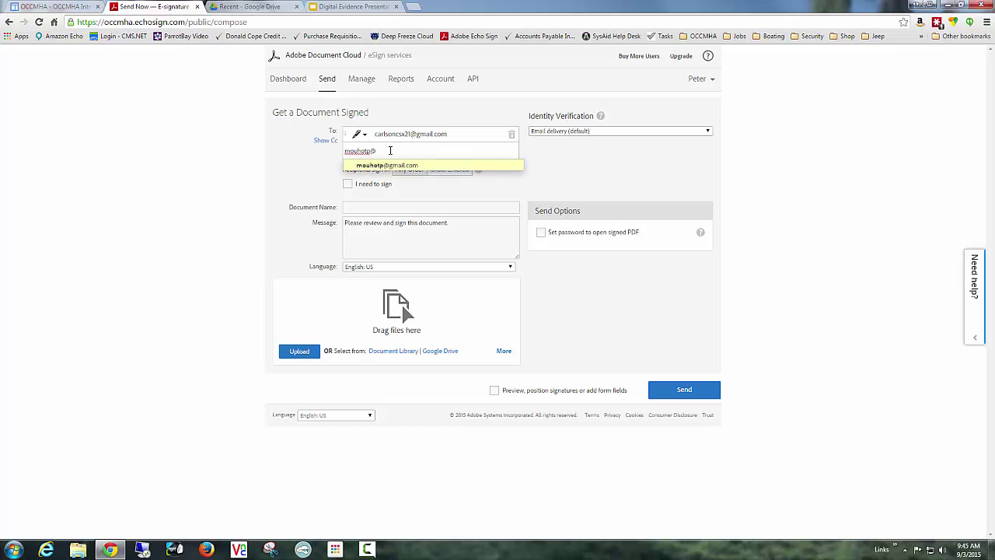
{"action": "key", "text": "Return"}
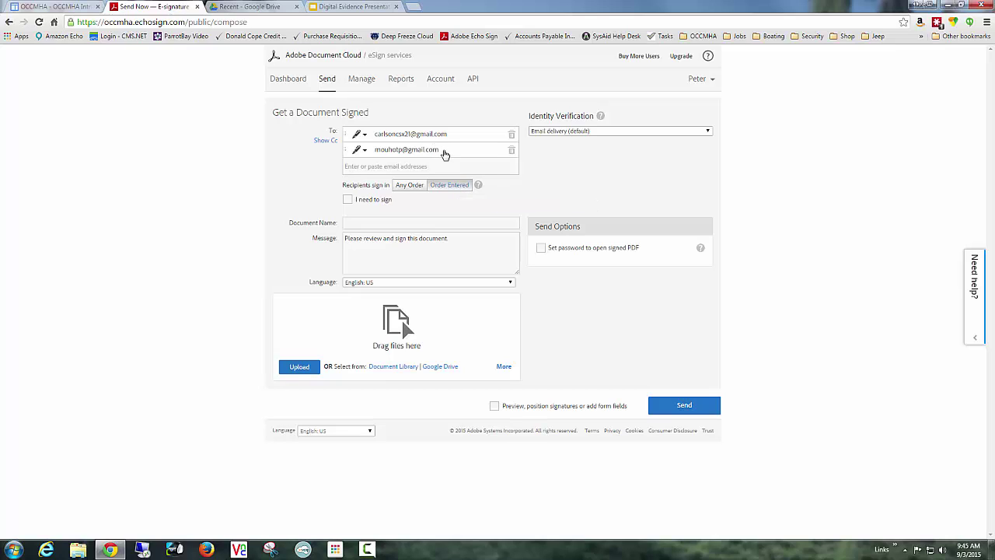
{"action": "left_click", "coordinate": [347, 202]}
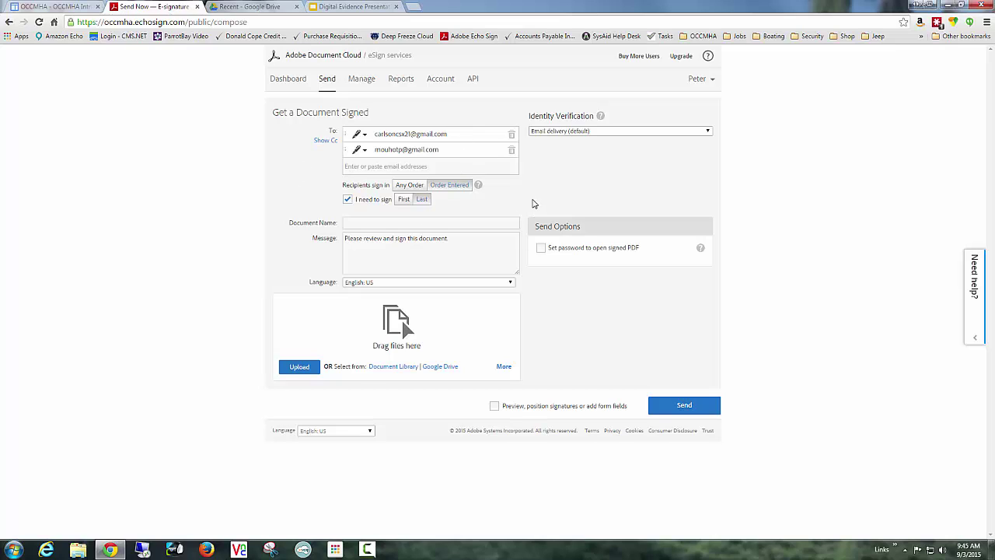
Name the document 'IR Incident Report' and add the message 'Please attach any other documentstion'.
{"action": "left_click", "coordinate": [366, 223]}
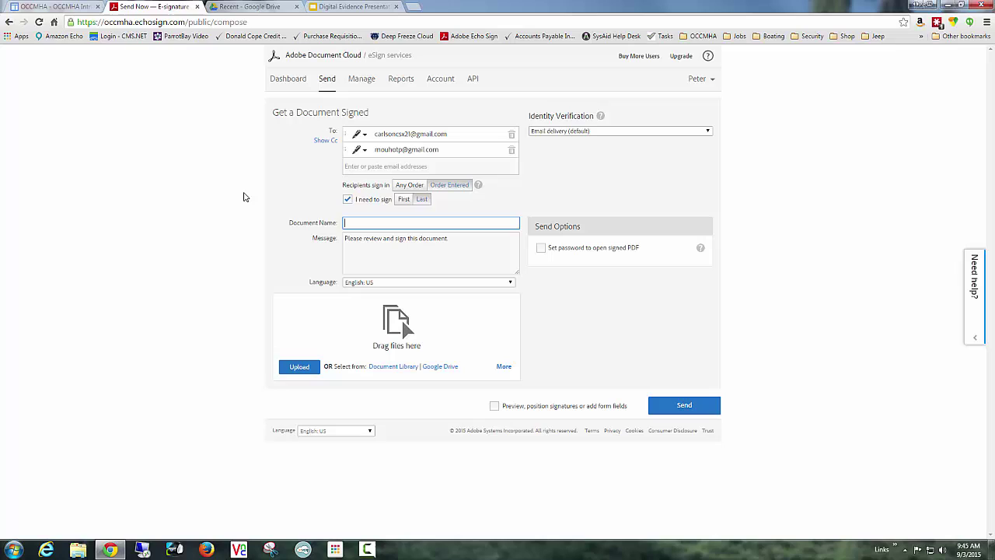
{"action": "type", "text": "IR Incident Report"}
{"action": "left_click", "coordinate": [460, 244]}
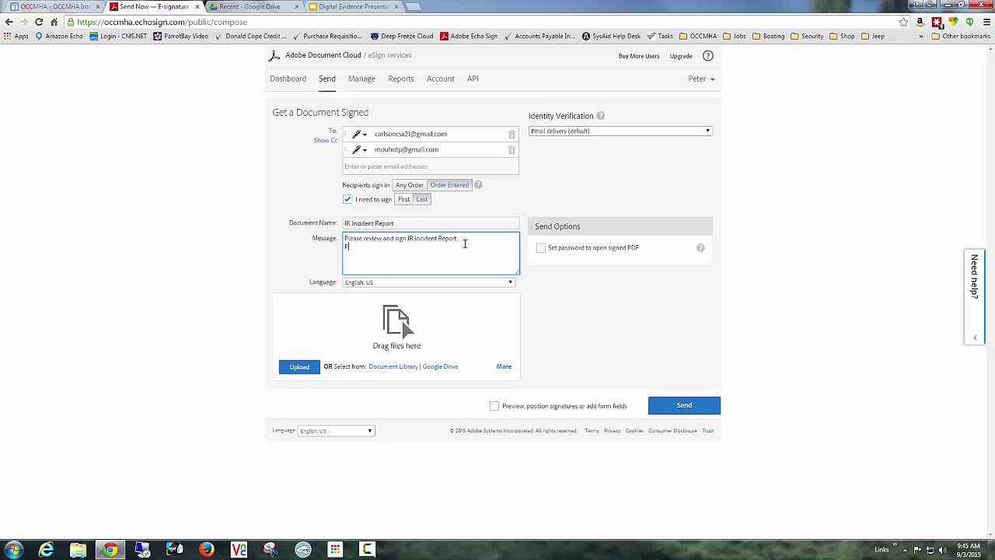
{"action": "type", "text": "Please attach any other documents"}
{"action": "type", "text": "tion"}
Upload Incident Report Hand Filled Out 433310.pdf from the Desktop's ORR Stuff folder.
{"action": "left_click", "coordinate": [443, 245]}
{"action": "left_click", "coordinate": [300, 367]}
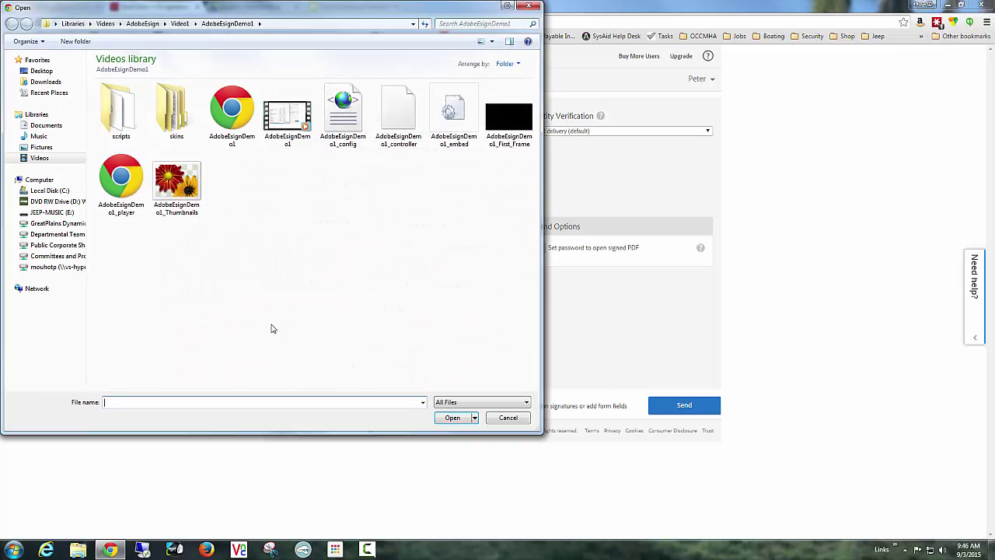
{"action": "left_click", "coordinate": [46, 71]}
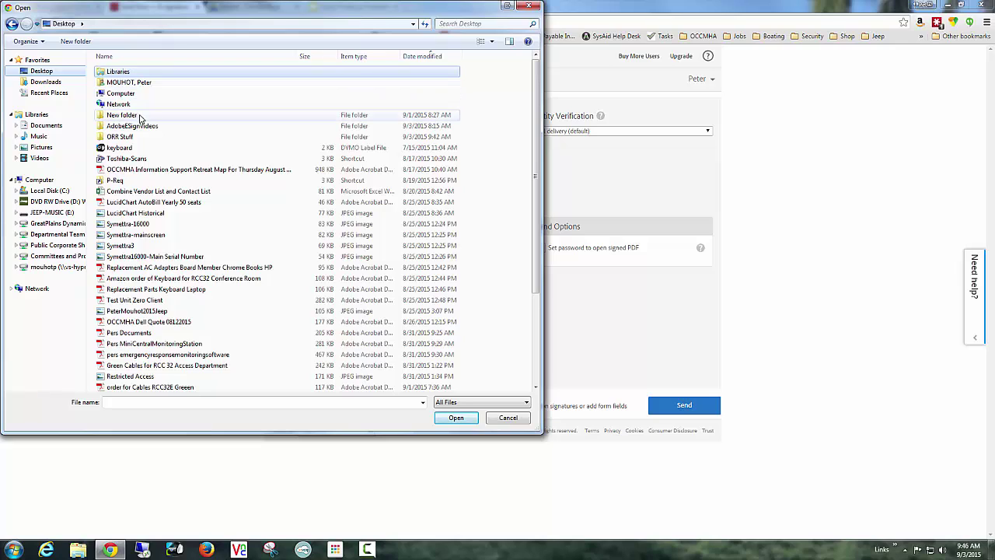
{"action": "double_click", "coordinate": [131, 136]}
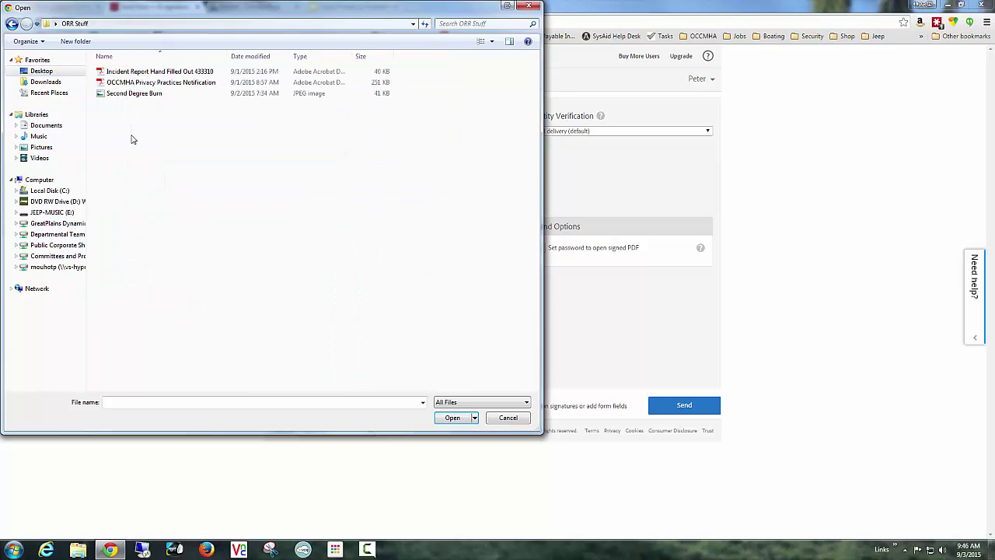
{"action": "left_click", "coordinate": [168, 72]}
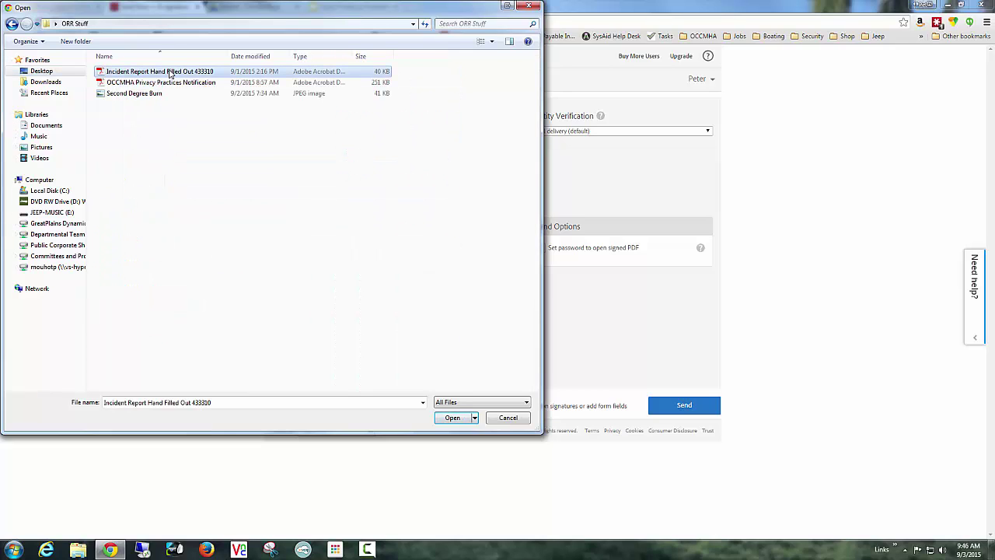
{"action": "left_click", "coordinate": [451, 417]}
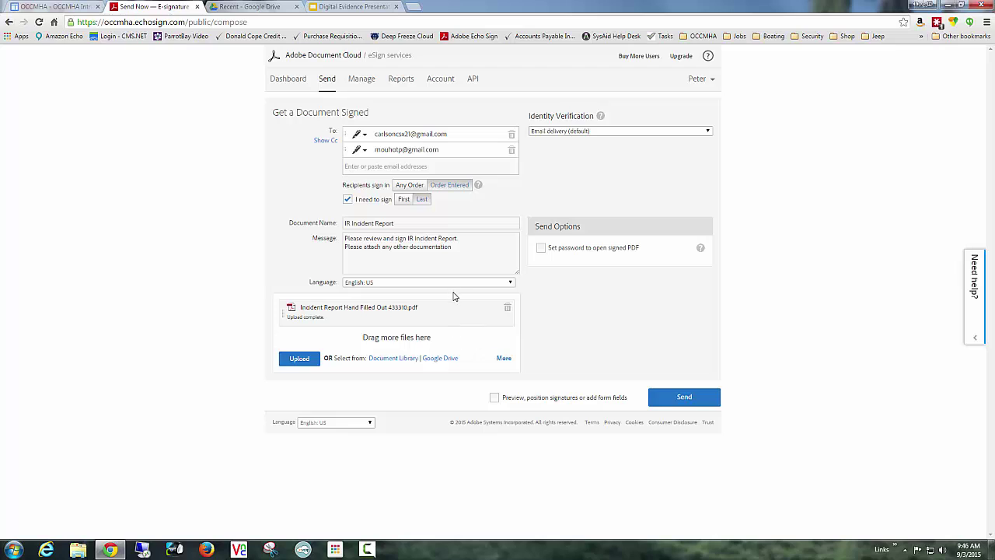
Open the Identity Verification dropdown to show the recipient verification options.
{"action": "left_click", "coordinate": [578, 132]}
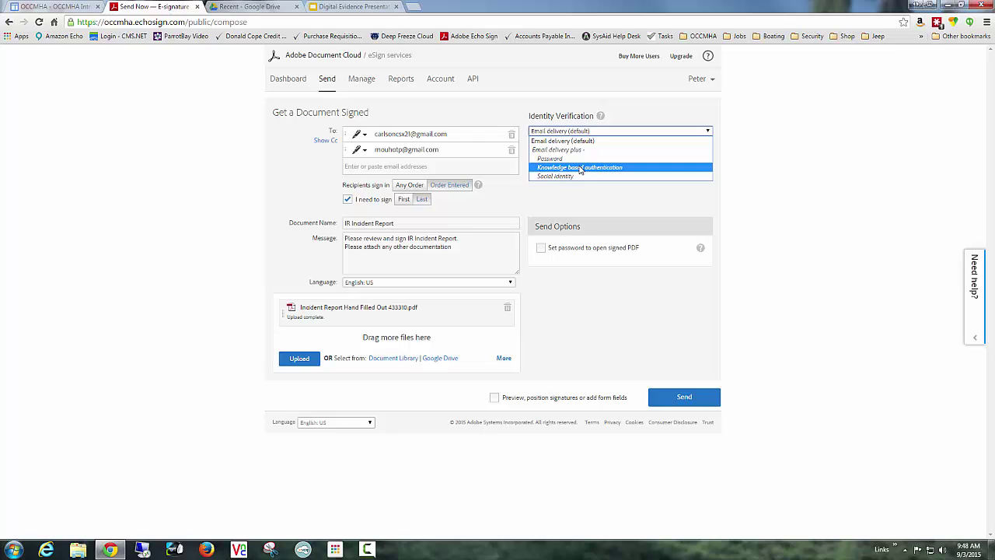
Require Social identity verification, set a password on the signed PDF, and proceed to field-placement preview.
{"action": "left_click", "coordinate": [579, 176]}
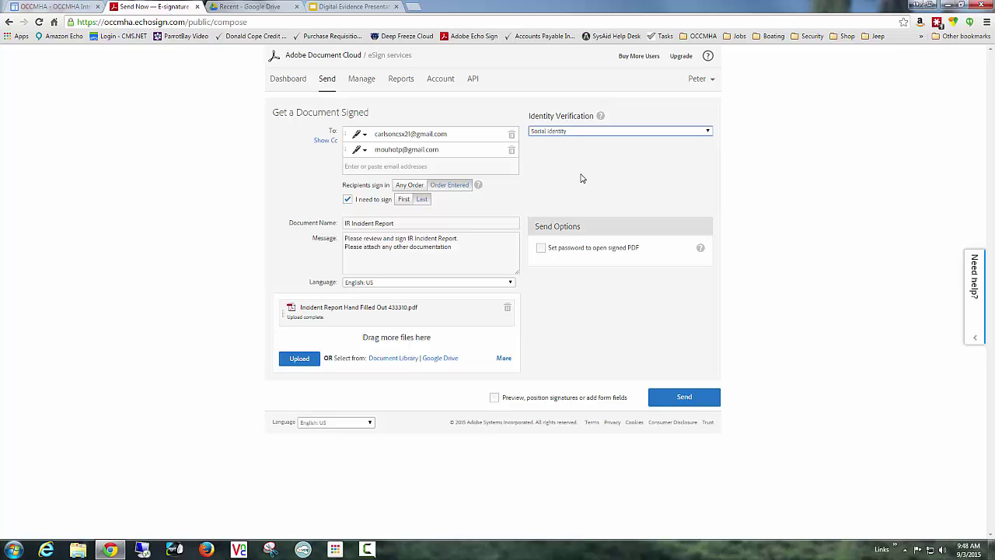
{"action": "left_click", "coordinate": [548, 249]}
{"action": "left_click", "coordinate": [541, 249]}
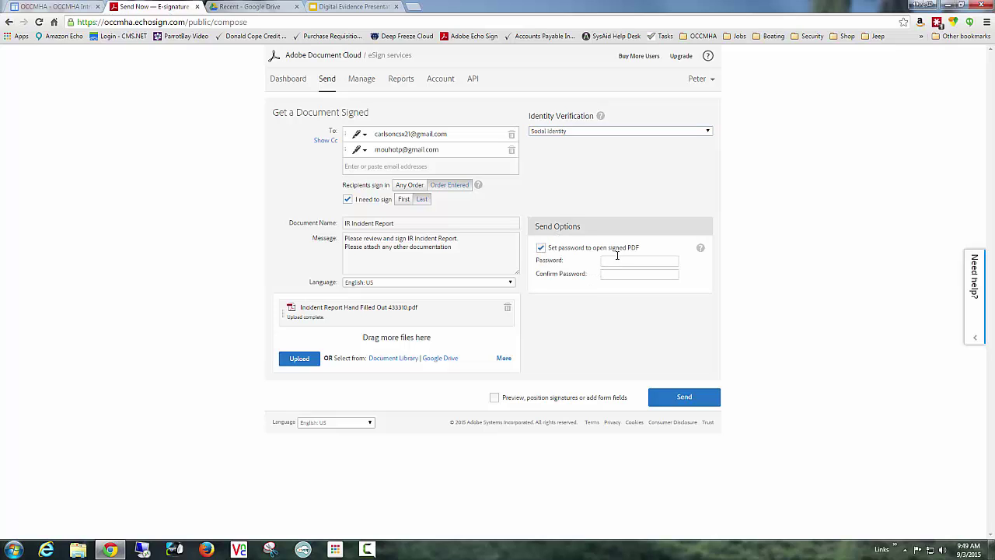
{"action": "left_click", "coordinate": [617, 259]}
{"action": "type", "text": "•••••••••"}
{"action": "key", "text": "Tab"}
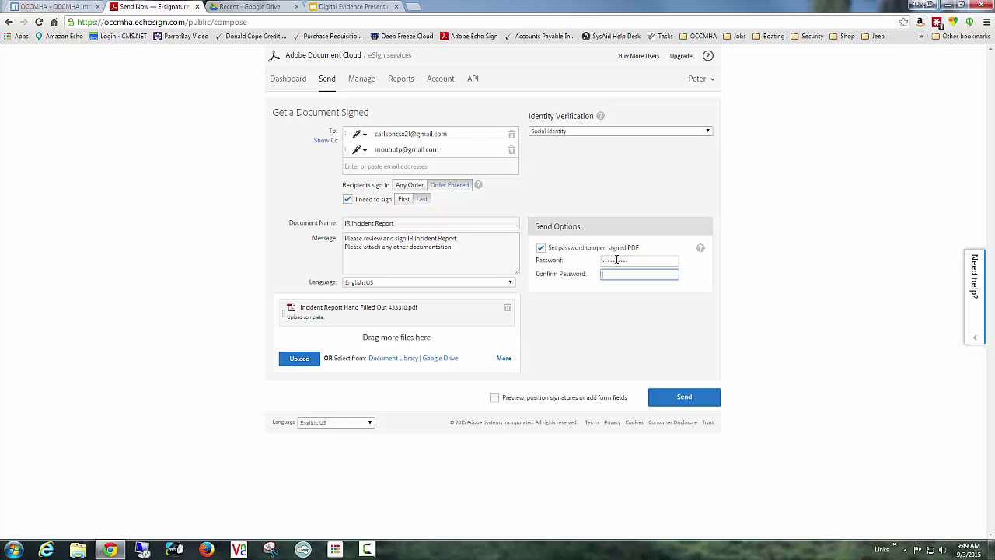
{"action": "type", "text": "•••••••••"}
{"action": "left_click", "coordinate": [495, 398]}
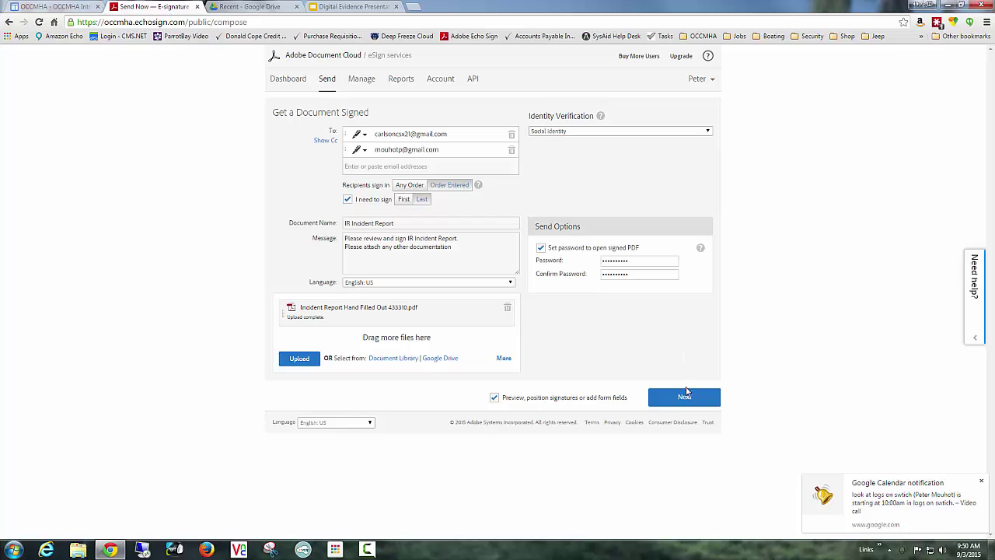
{"action": "left_click", "coordinate": [684, 397]}
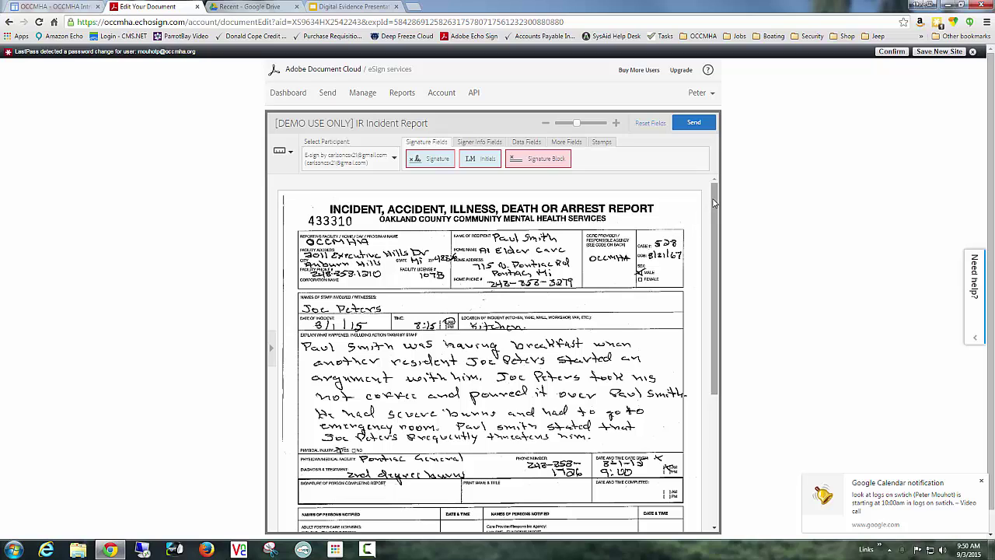
Place a required Signature field on the 'signature of person completing report' line and save it.
{"action": "left_click_drag", "start_coordinate": [711, 207], "coordinate": [714, 219]}
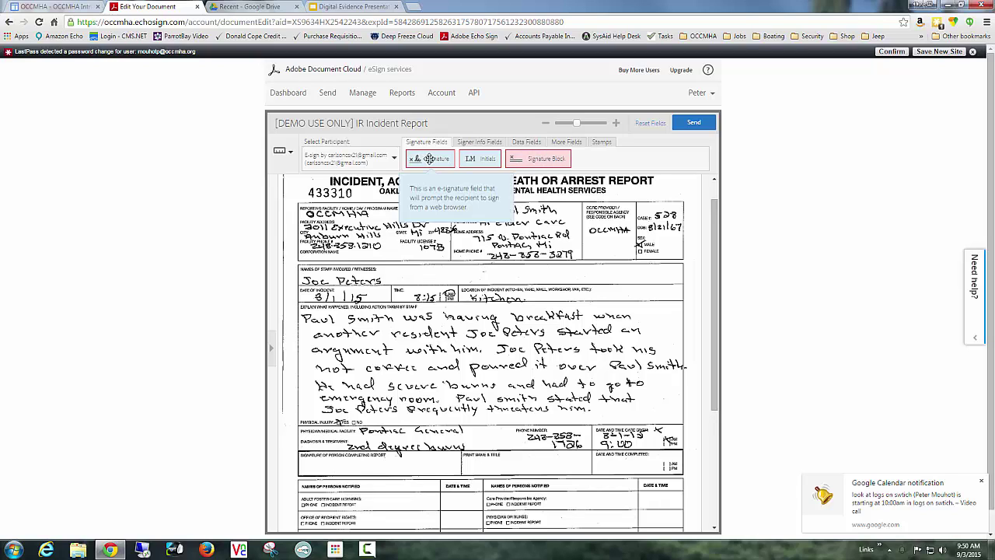
{"action": "mouse_move", "coordinate": [429, 158]}
{"action": "left_mouse_down"}
{"action": "mouse_move", "coordinate": [385, 367]}
{"action": "mouse_move", "coordinate": [322, 466]}
{"action": "left_mouse_up"}
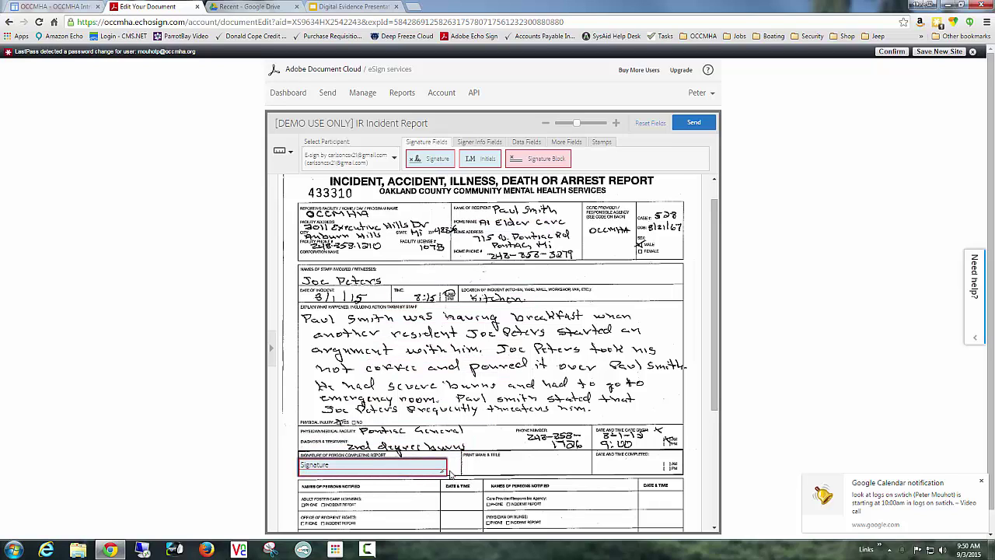
{"action": "left_click_drag", "start_coordinate": [445, 474], "coordinate": [460, 466]}
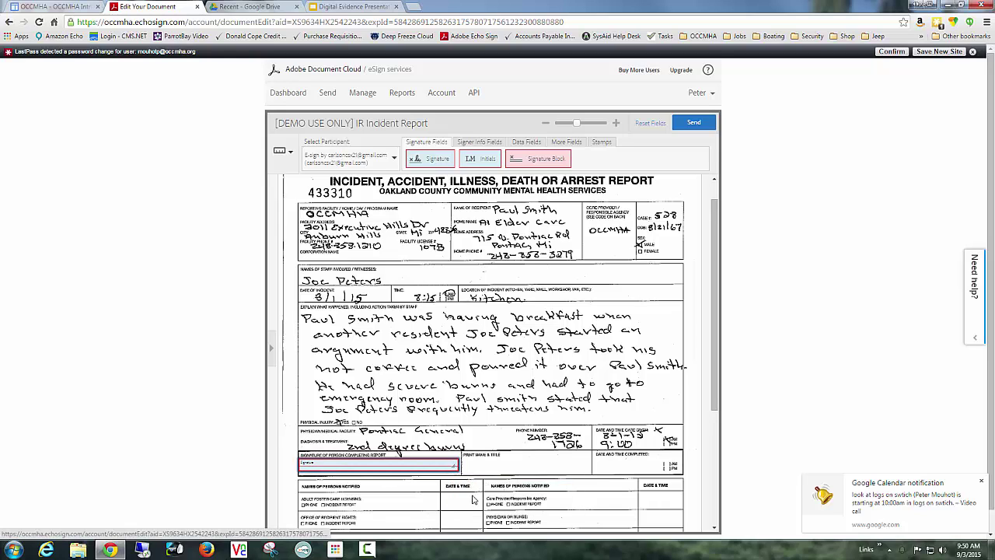
{"action": "double_click", "coordinate": [451, 465]}
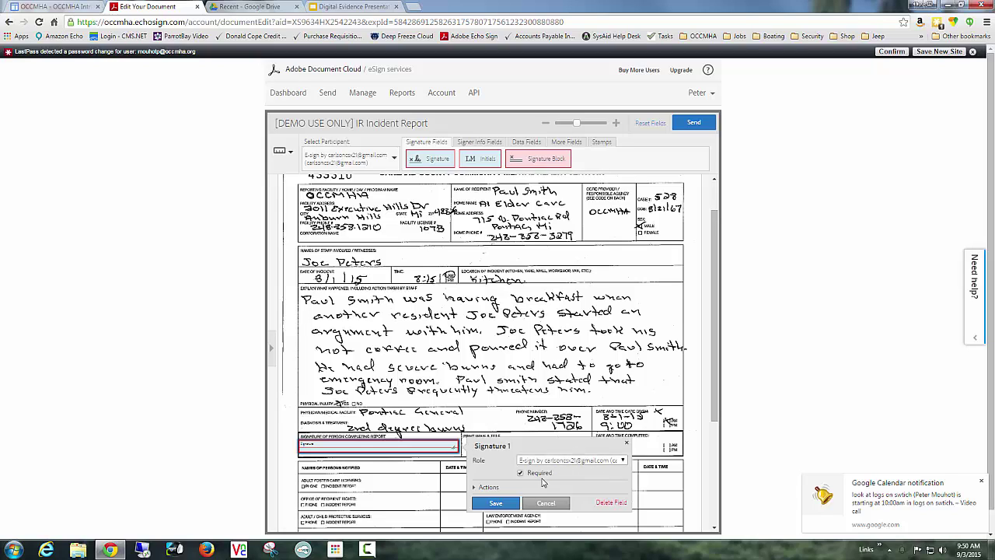
{"action": "left_click", "coordinate": [490, 505]}
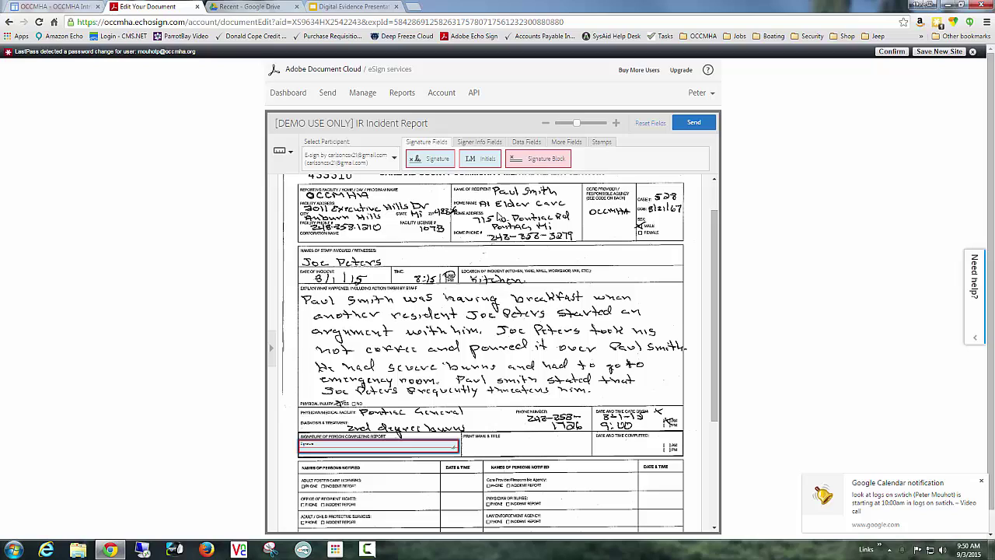
Add a narrowed Full Name field on the Print Name & Title line and save it.
{"action": "left_click", "coordinate": [482, 144]}
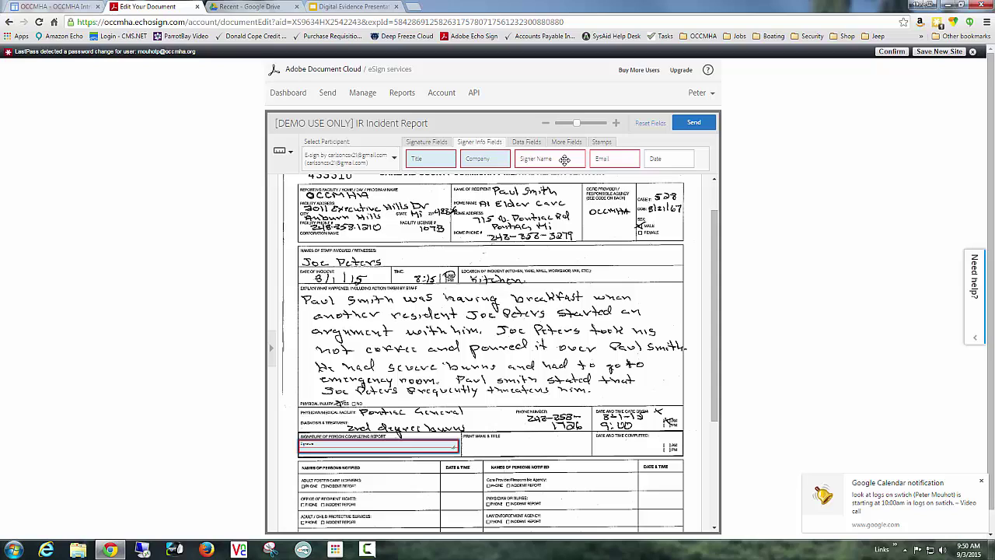
{"action": "left_click_drag", "start_coordinate": [564, 159], "coordinate": [512, 449]}
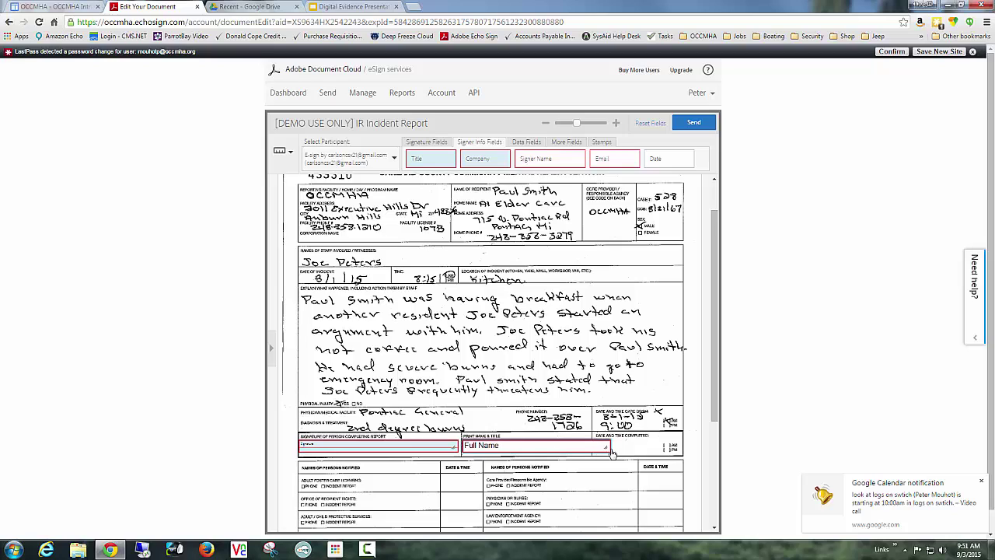
{"action": "left_click_drag", "start_coordinate": [604, 447], "coordinate": [583, 445]}
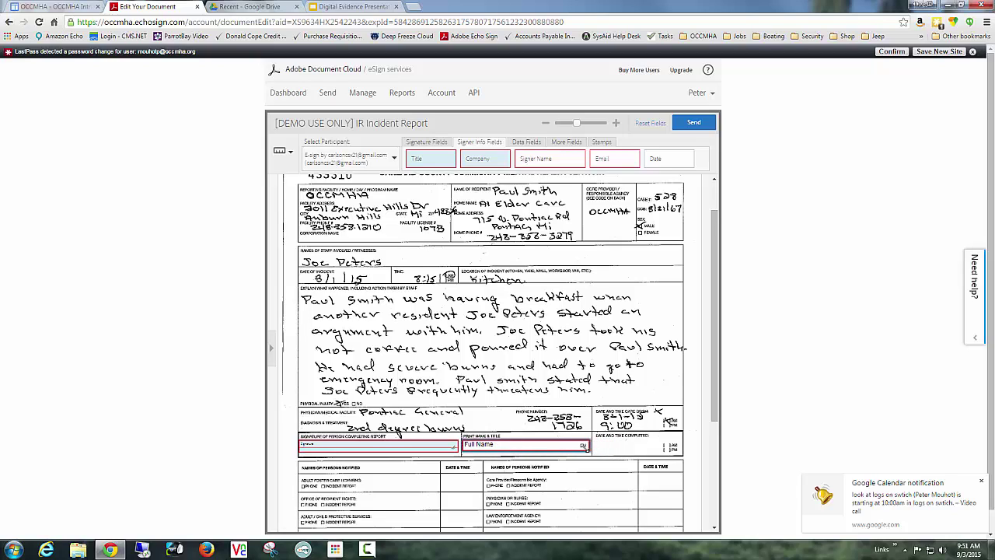
{"action": "left_click", "coordinate": [569, 449]}
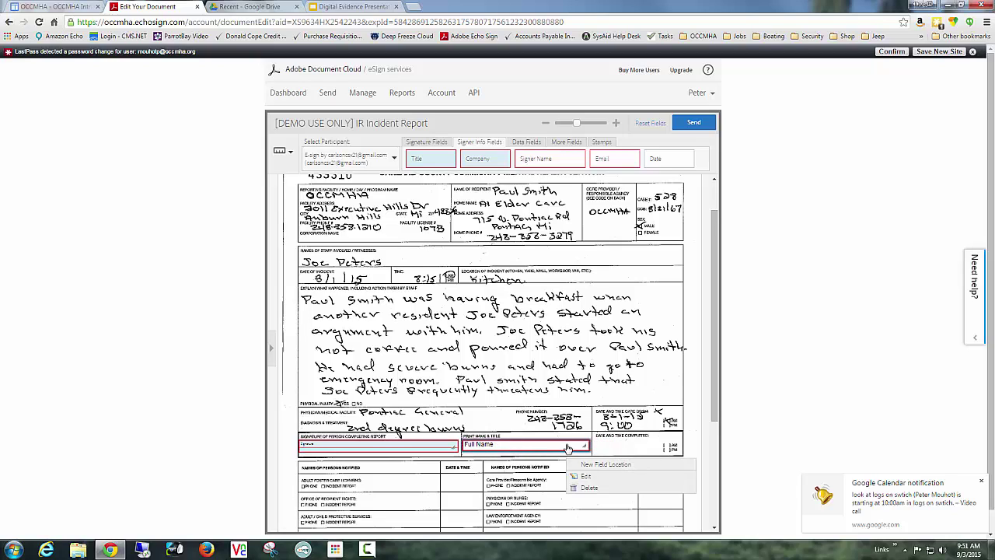
{"action": "left_click", "coordinate": [592, 476]}
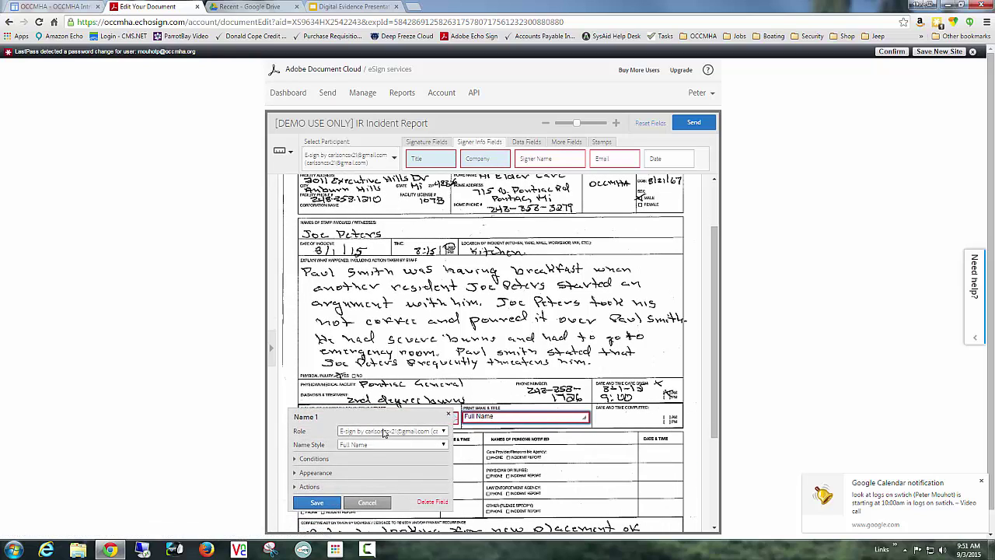
{"action": "left_click", "coordinate": [332, 502]}
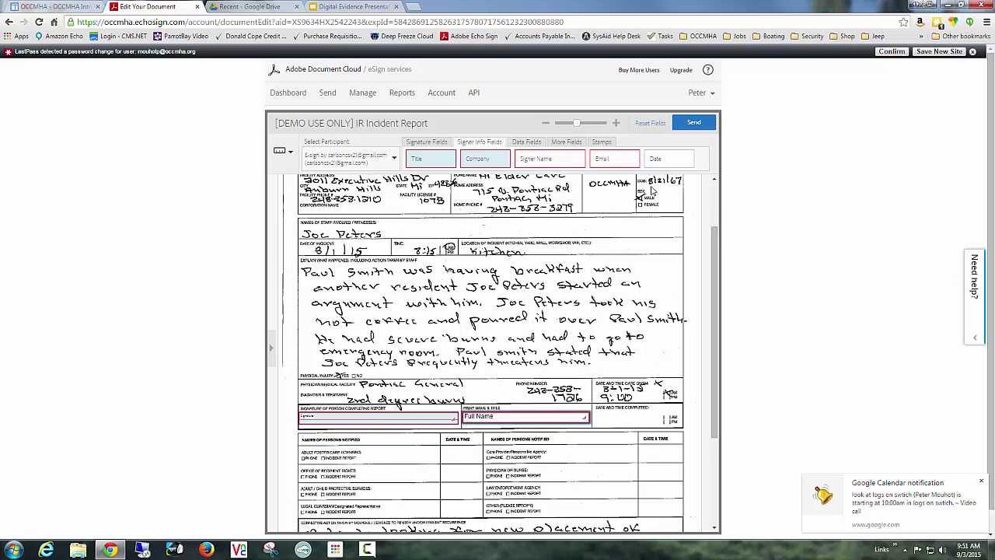
Add a Date field on the Date and Time Completed line and save it.
{"action": "left_click_drag", "start_coordinate": [656, 159], "coordinate": [624, 420]}
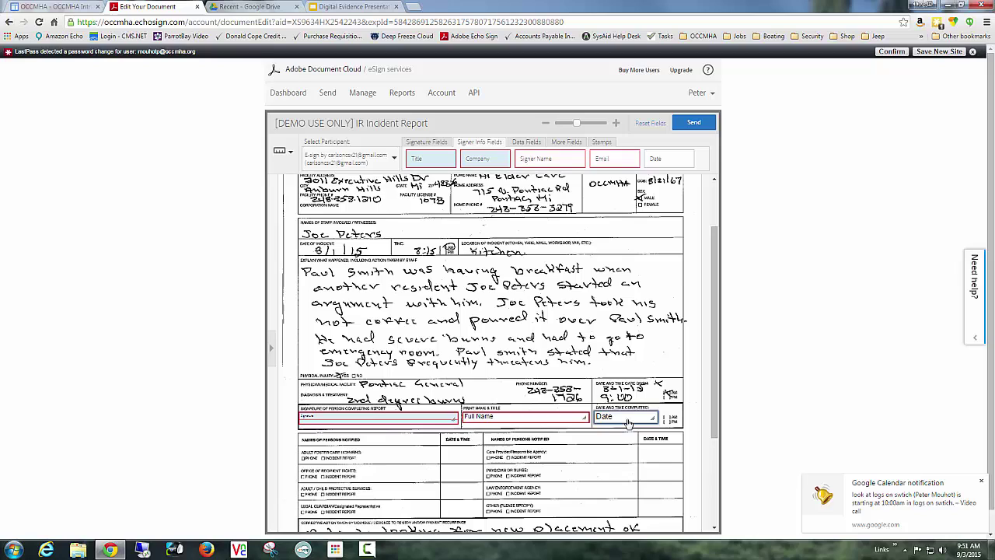
{"action": "left_click", "coordinate": [628, 422]}
{"action": "left_click", "coordinate": [649, 451]}
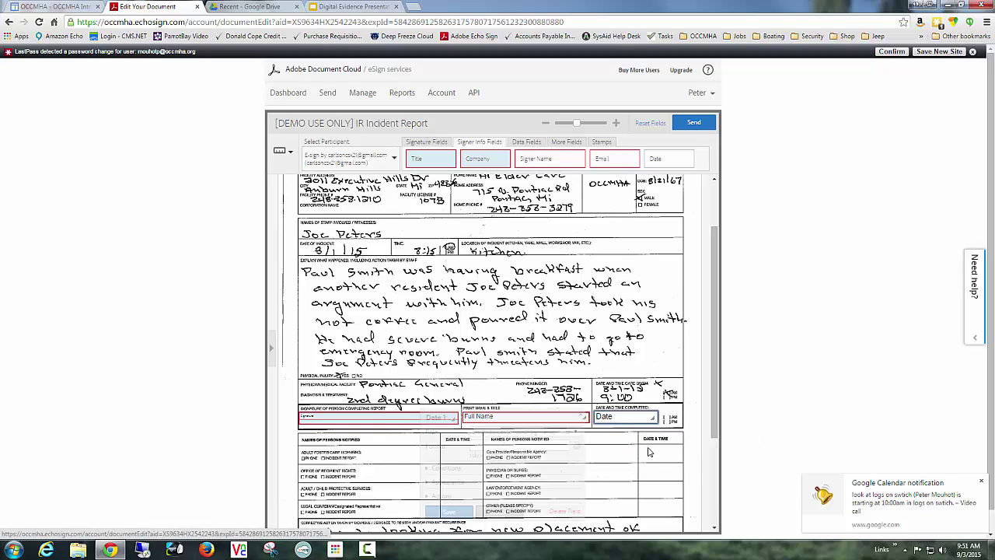
{"action": "left_click", "coordinate": [450, 513]}
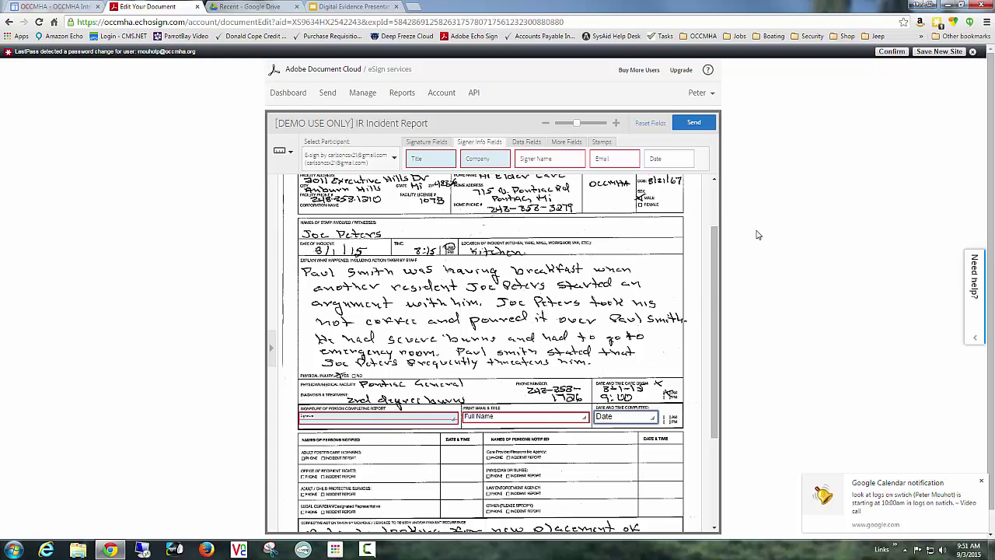
{"action": "scroll", "coordinate": [759, 235], "scroll_direction": "down", "scroll_amount": 1}
{"action": "left_click_drag", "start_coordinate": [716, 255], "coordinate": [718, 300]}
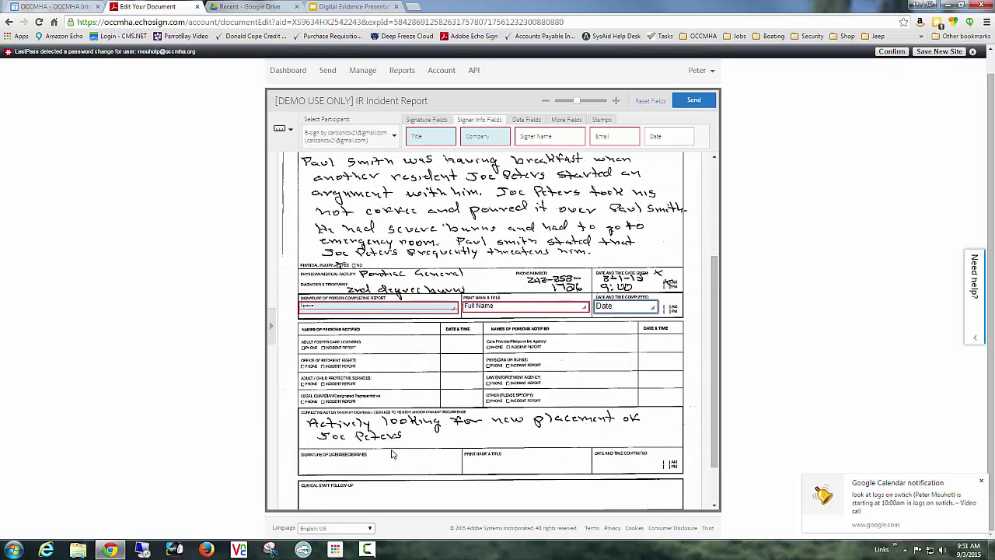
Place a Signature field in the licensee/designee box and assign it to the second signer.
{"action": "left_click", "coordinate": [432, 121]}
{"action": "mouse_move", "coordinate": [421, 137]}
{"action": "left_mouse_down"}
{"action": "mouse_move", "coordinate": [429, 148]}
{"action": "mouse_move", "coordinate": [377, 424]}
{"action": "mouse_move", "coordinate": [323, 468]}
{"action": "left_mouse_up"}
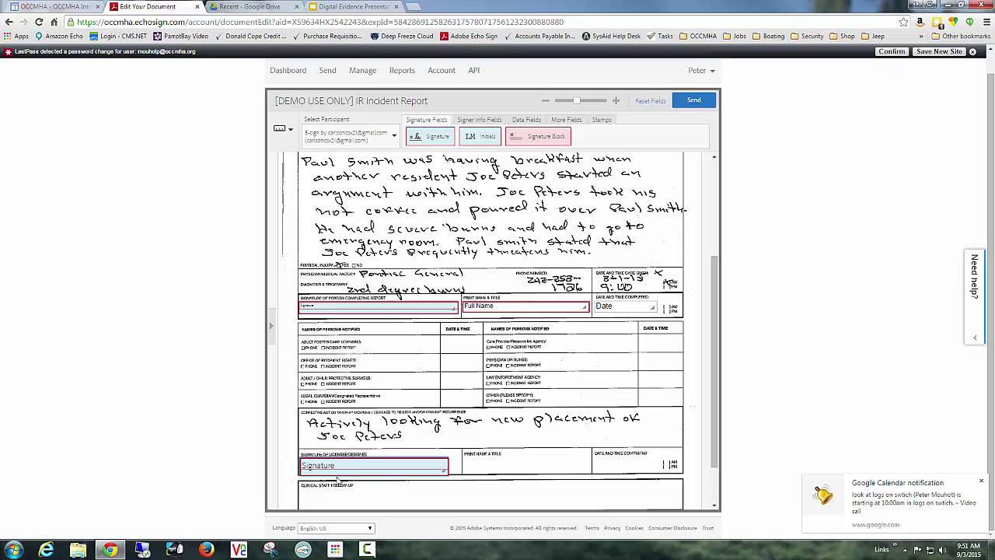
{"action": "left_click_drag", "start_coordinate": [445, 470], "coordinate": [452, 467]}
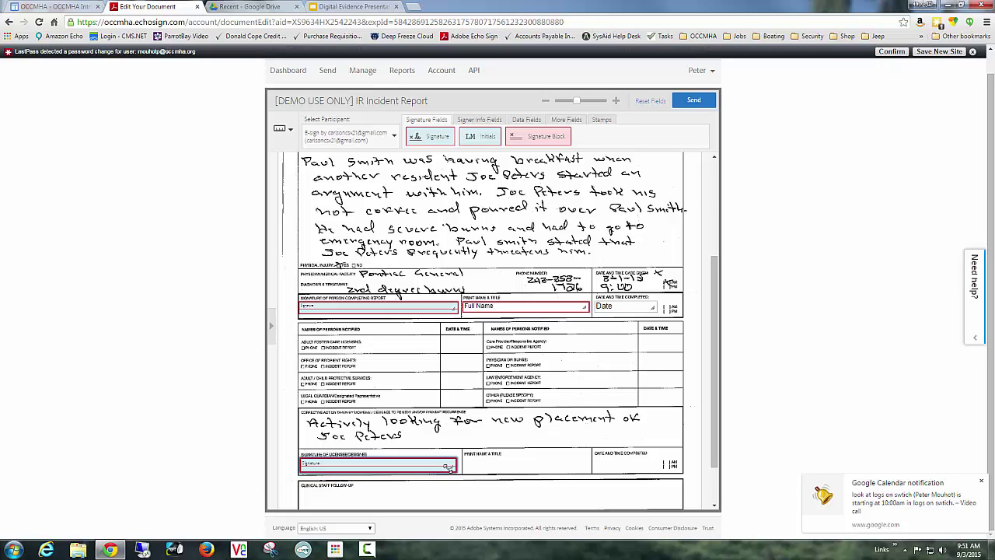
{"action": "right_click", "coordinate": [437, 467]}
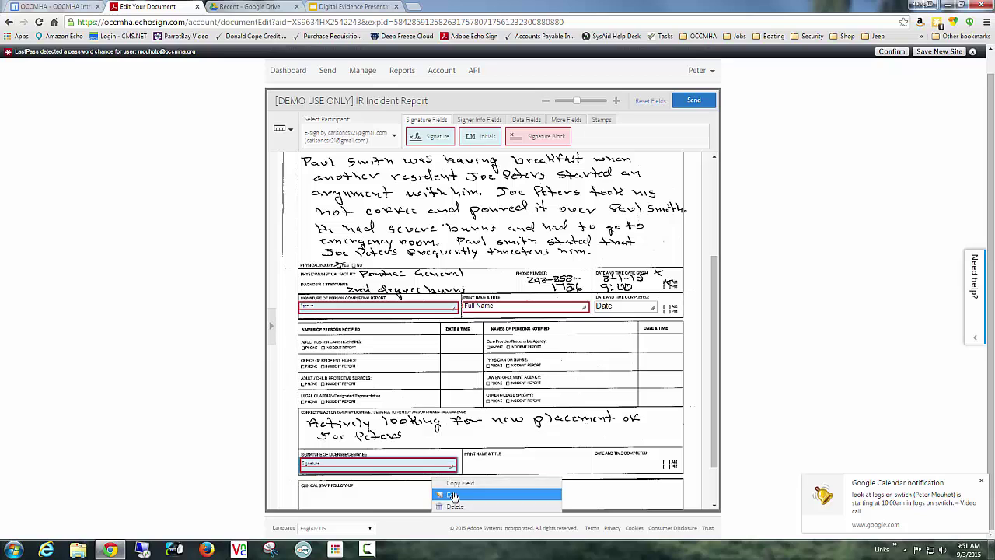
{"action": "left_click", "coordinate": [452, 496]}
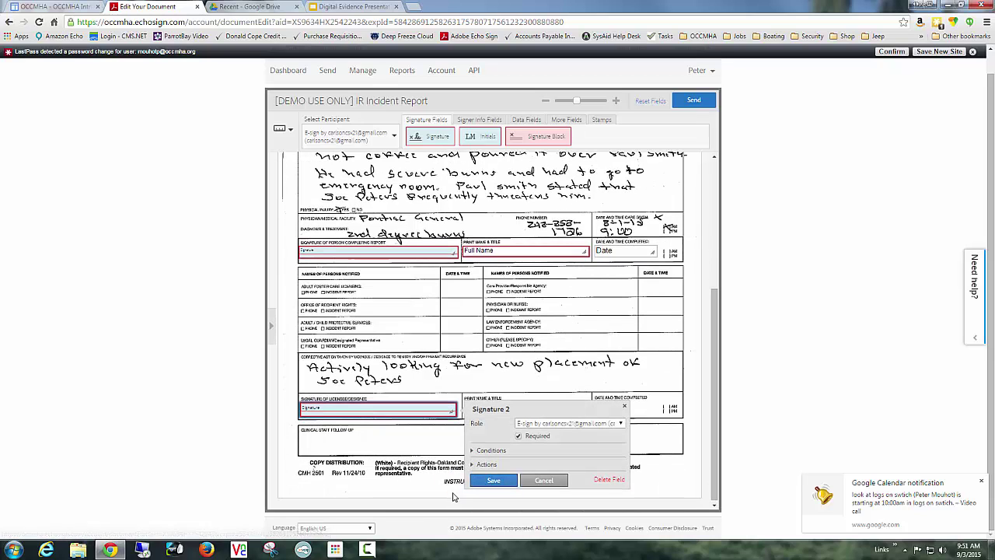
{"action": "left_click", "coordinate": [588, 427]}
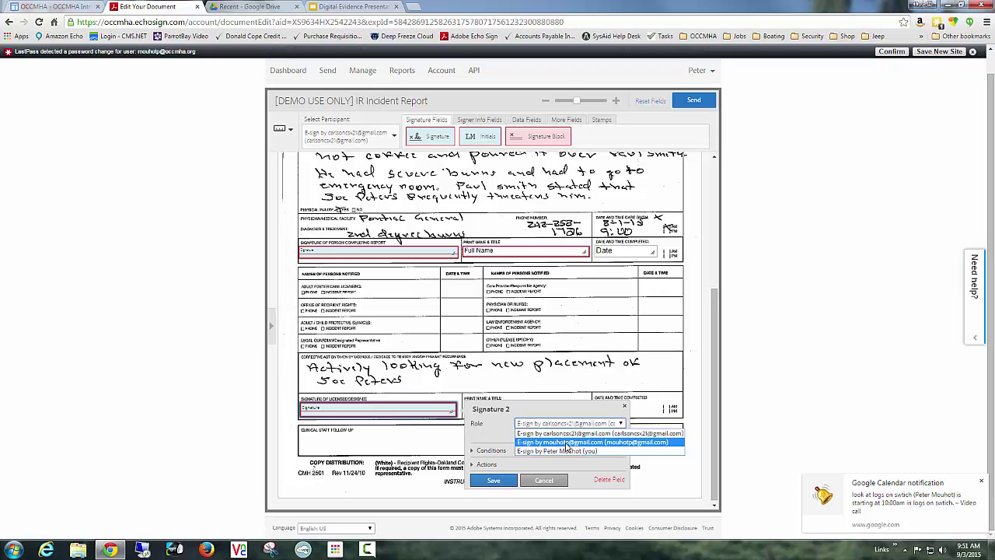
{"action": "left_click", "coordinate": [568, 442]}
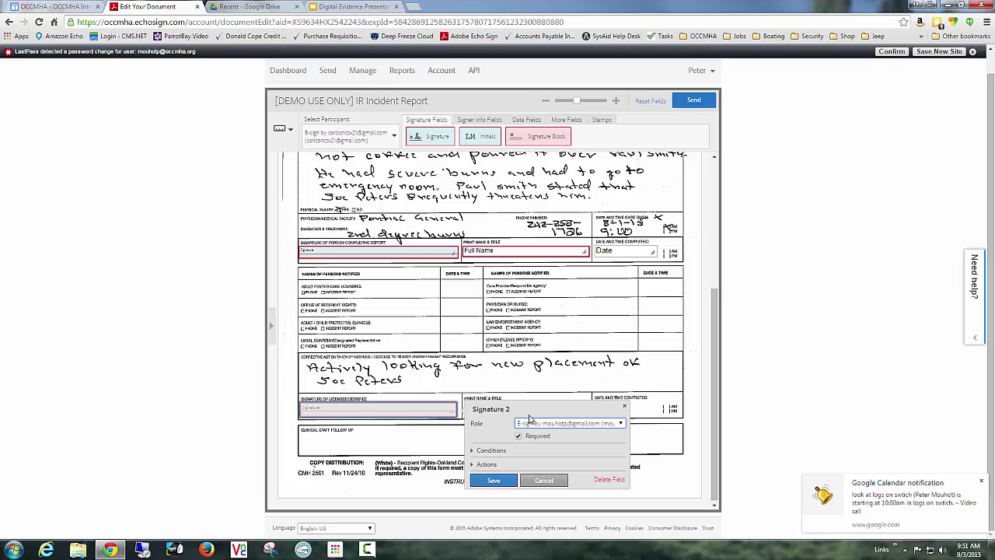
{"action": "left_click", "coordinate": [498, 482]}
Add a Full Name field in the lower Print Name & Title box, assigned to the second signer.
{"action": "left_click", "coordinate": [481, 121]}
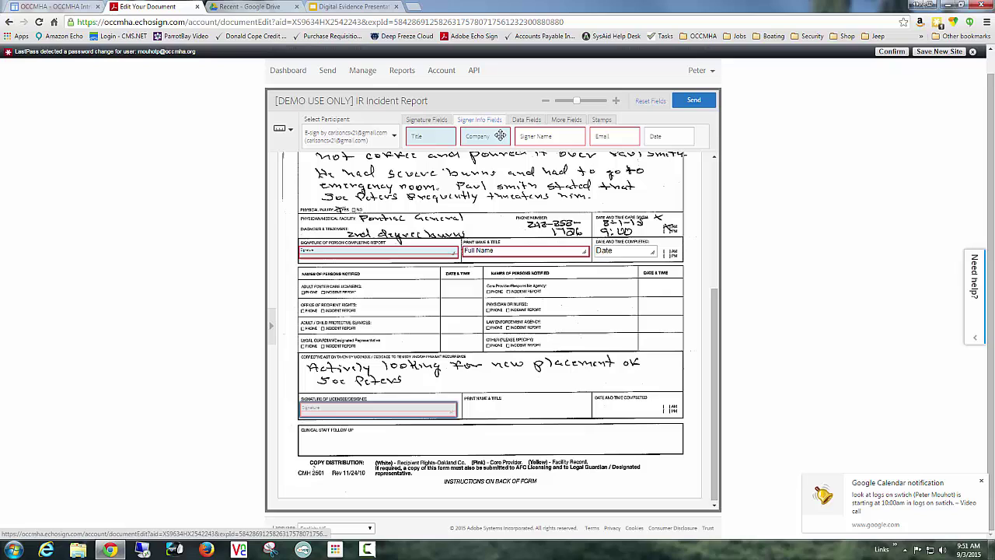
{"action": "left_click_drag", "start_coordinate": [536, 137], "coordinate": [486, 414]}
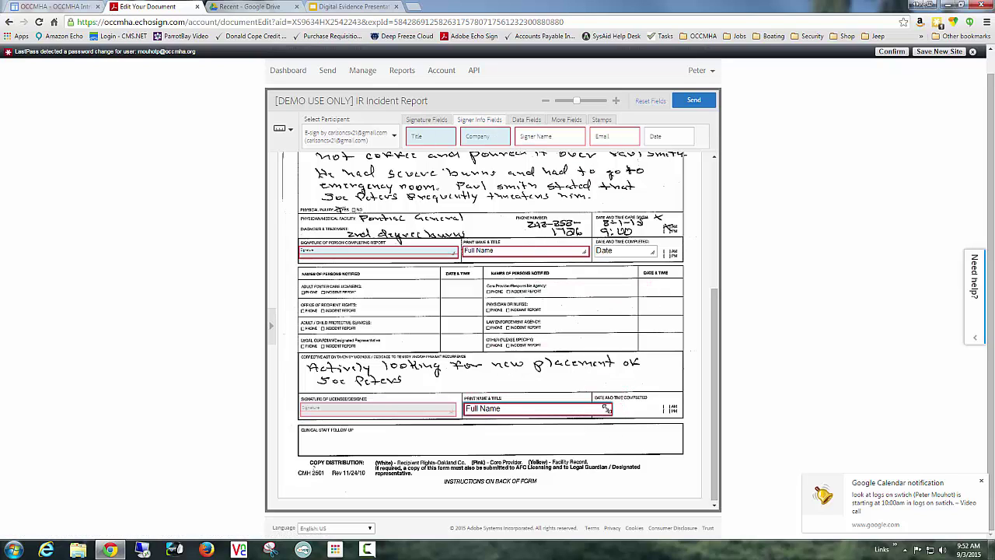
{"action": "left_click_drag", "start_coordinate": [608, 410], "coordinate": [584, 410]}
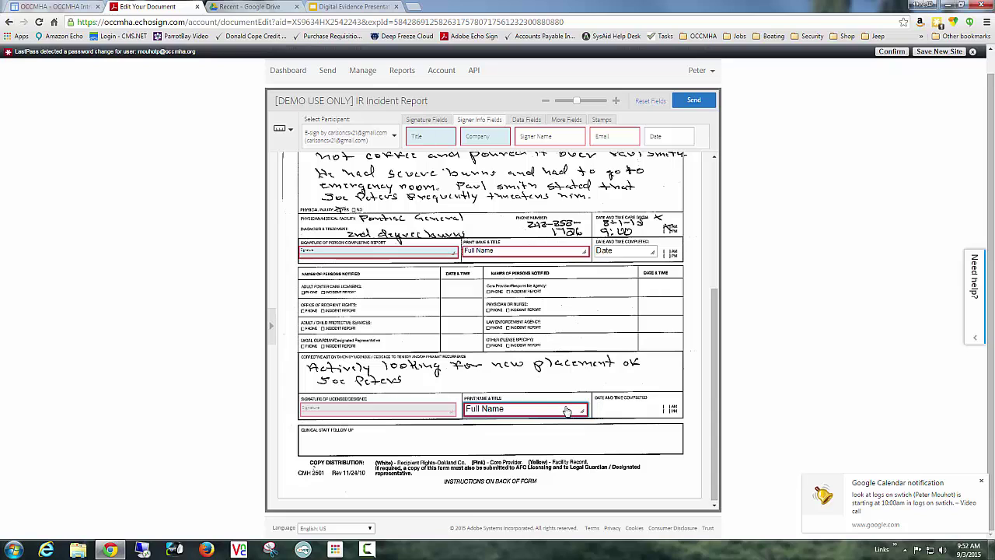
{"action": "right_click", "coordinate": [566, 409]}
{"action": "left_click", "coordinate": [585, 438]}
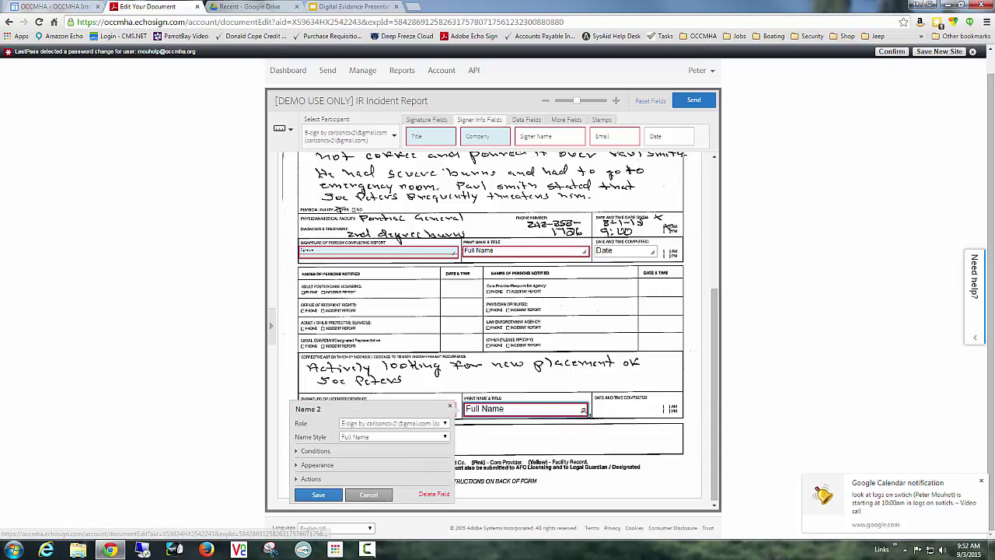
{"action": "left_click", "coordinate": [427, 424]}
{"action": "left_click", "coordinate": [411, 445]}
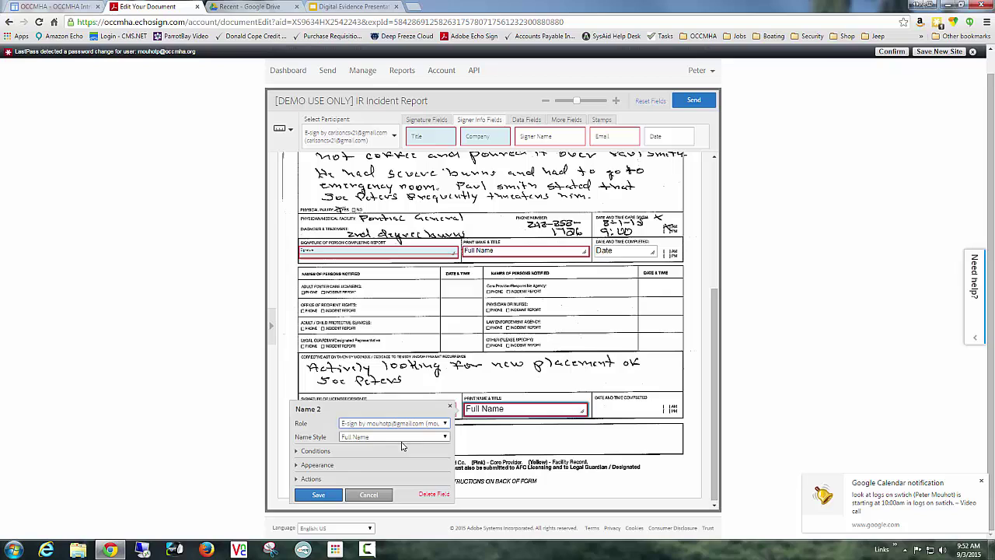
{"action": "left_click", "coordinate": [320, 496]}
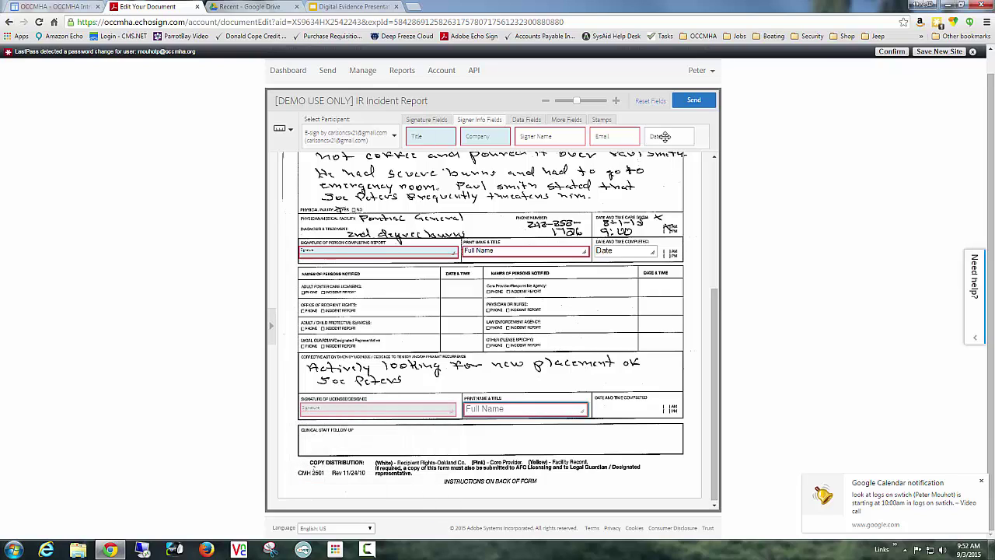
Add a Date field in the lower Date and Time Completed box for the second signer.
{"action": "left_click_drag", "start_coordinate": [664, 325], "coordinate": [644, 413]}
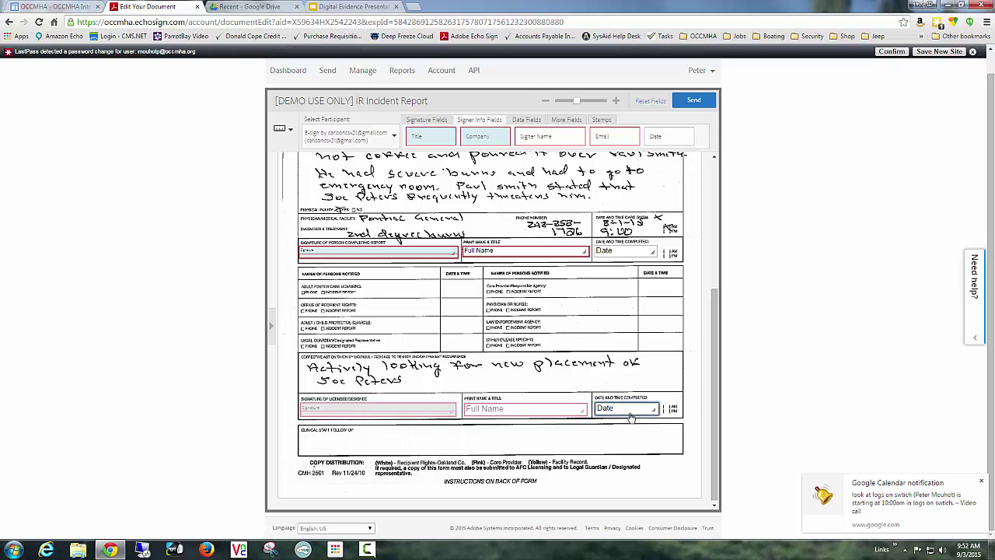
{"action": "right_click", "coordinate": [644, 416]}
{"action": "left_click", "coordinate": [655, 442]}
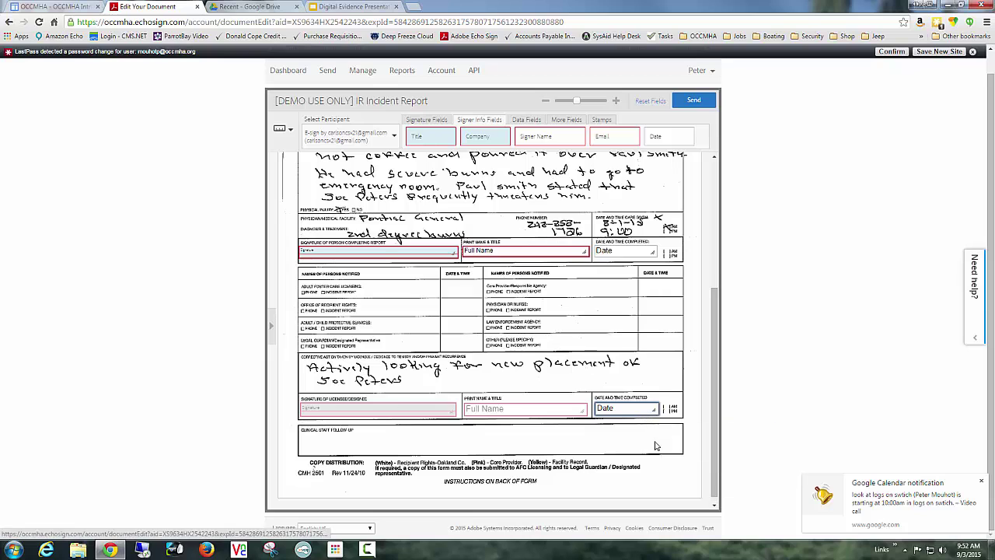
{"action": "left_click", "coordinate": [549, 417]}
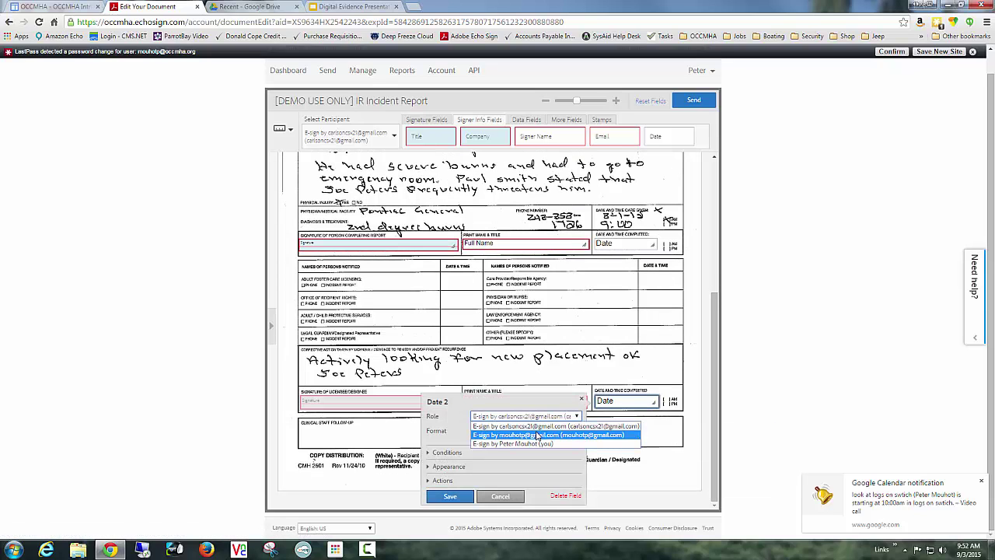
{"action": "left_click", "coordinate": [538, 432]}
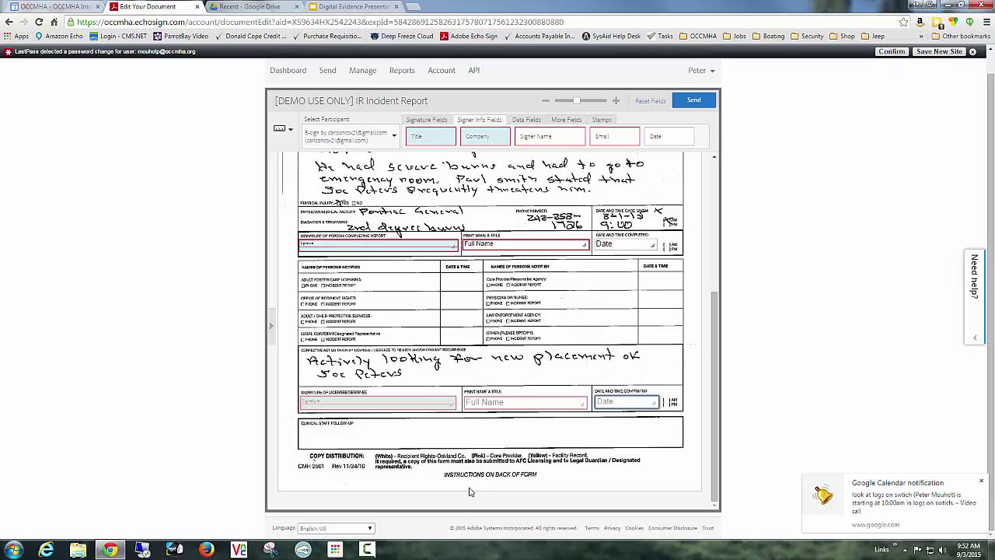
{"action": "left_click", "coordinate": [451, 496]}
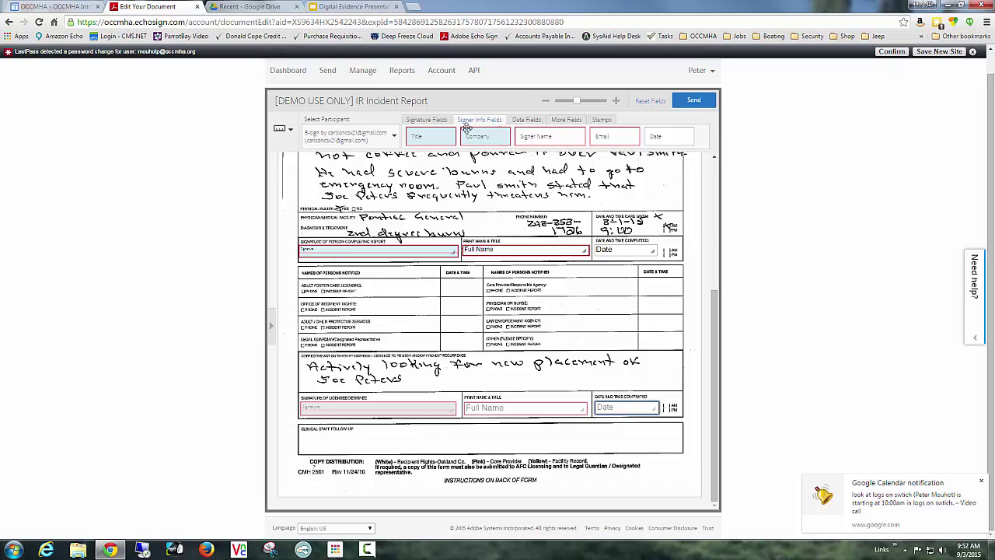
Place a Signature Block in the Clinical Staff Follow-up box and assign it to the sender as signer.
{"action": "left_click", "coordinate": [435, 122]}
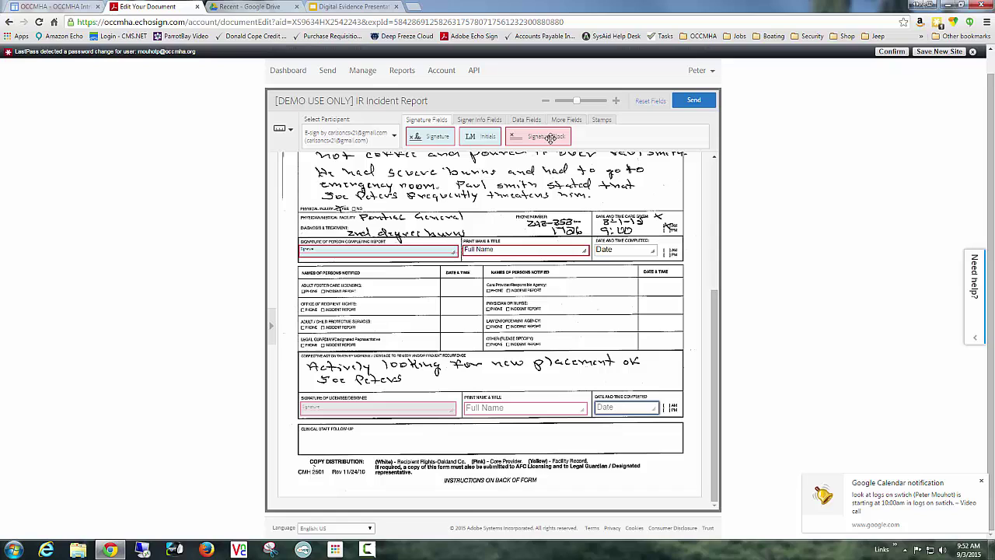
{"action": "mouse_move", "coordinate": [548, 137]}
{"action": "left_mouse_down"}
{"action": "mouse_move", "coordinate": [502, 300]}
{"action": "mouse_move", "coordinate": [365, 427]}
{"action": "mouse_move", "coordinate": [373, 453]}
{"action": "left_mouse_up"}
{"action": "right_click", "coordinate": [373, 454]}
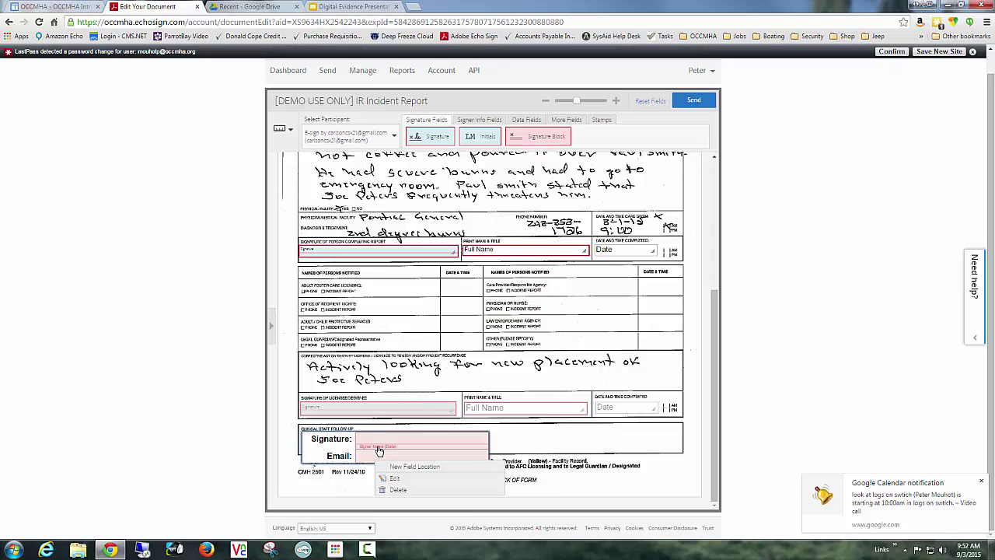
{"action": "left_click", "coordinate": [404, 479]}
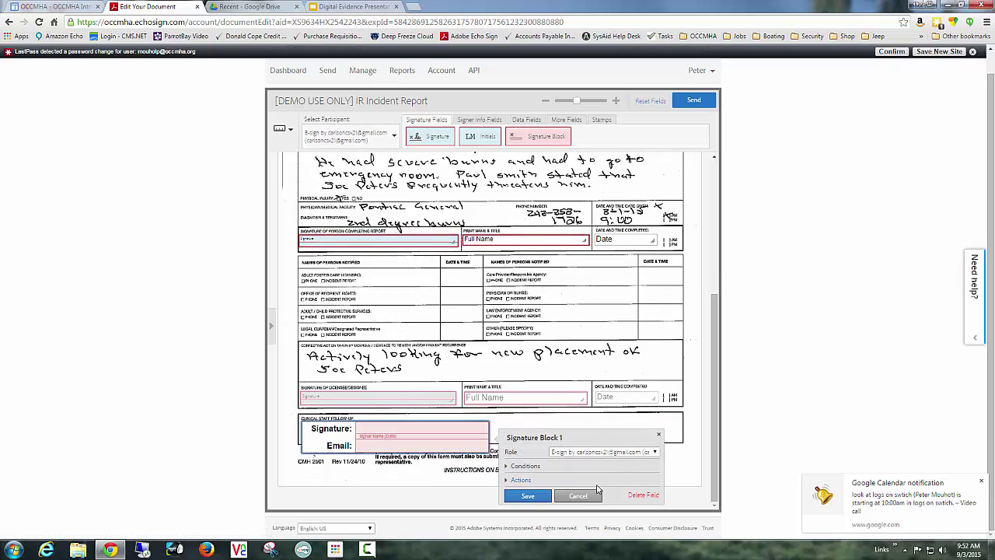
{"action": "left_click", "coordinate": [621, 452]}
{"action": "left_click", "coordinate": [605, 480]}
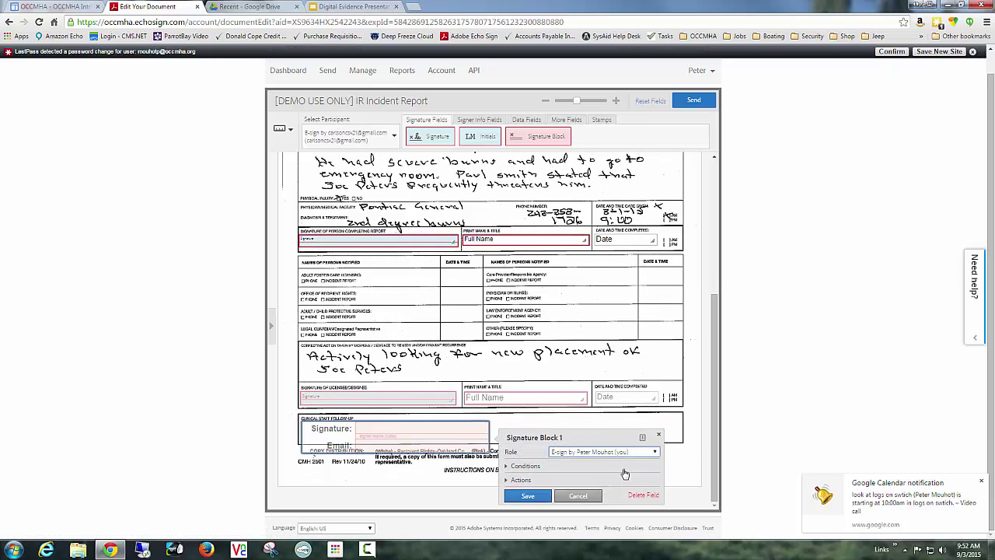
{"action": "left_click", "coordinate": [527, 496]}
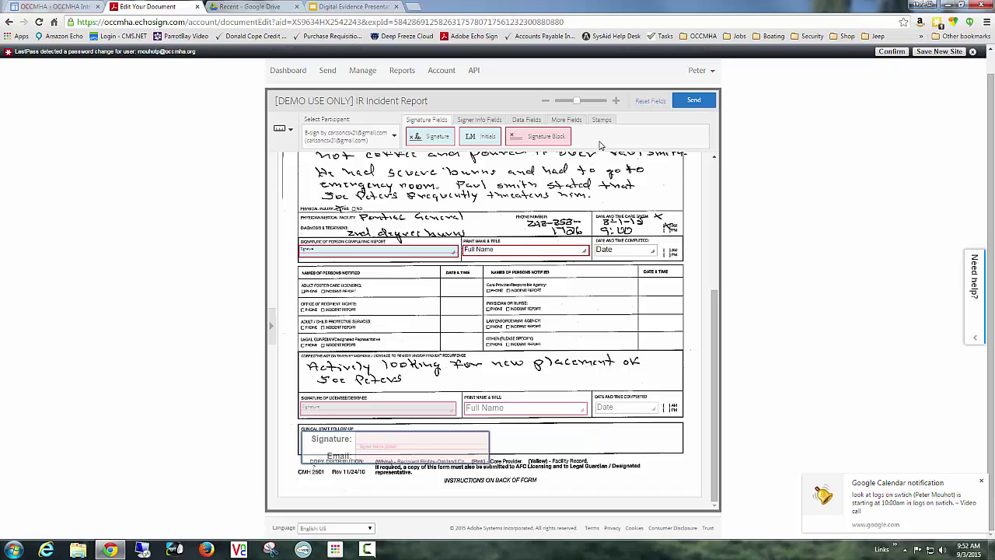
Add File Attachment 1 and File Attachment 2 fields side by side below the form's bottom edge.
{"action": "left_click", "coordinate": [565, 123]}
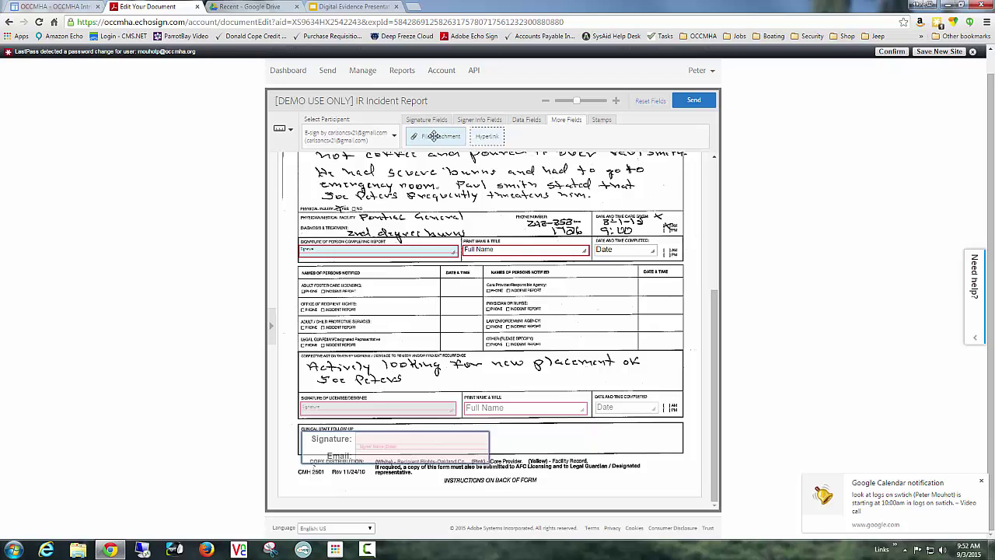
{"action": "left_click_drag", "start_coordinate": [432, 137], "coordinate": [310, 490]}
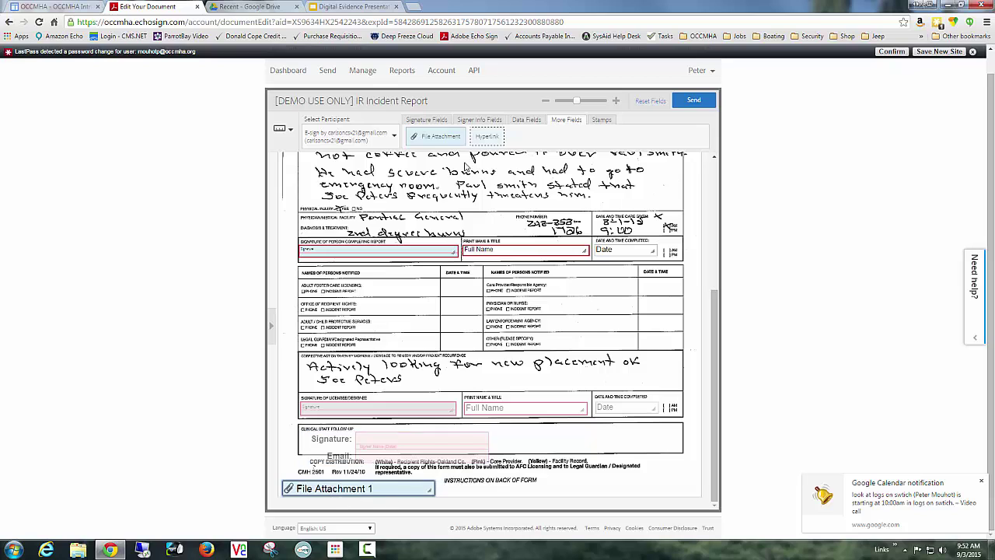
{"action": "left_click_drag", "start_coordinate": [441, 138], "coordinate": [489, 490]}
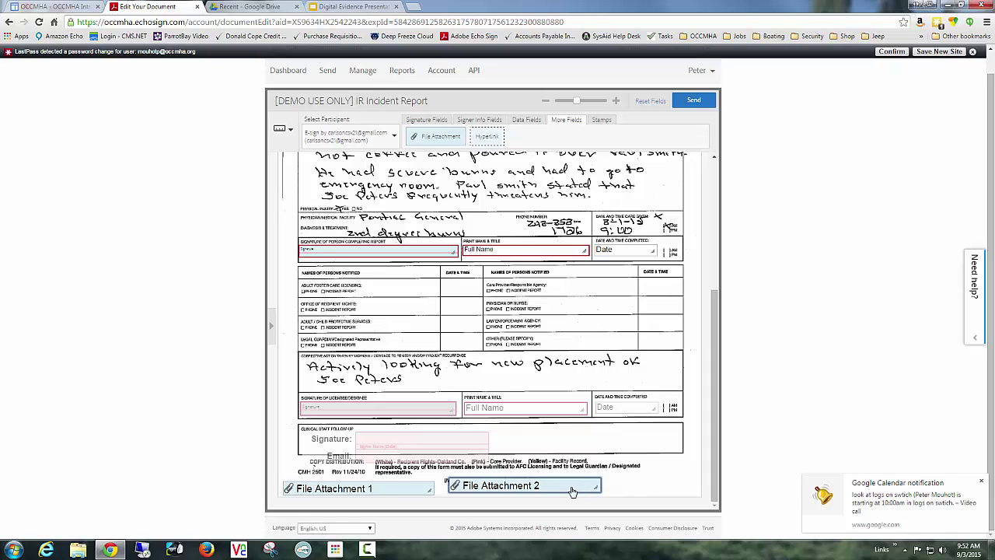
{"action": "right_click", "coordinate": [428, 495]}
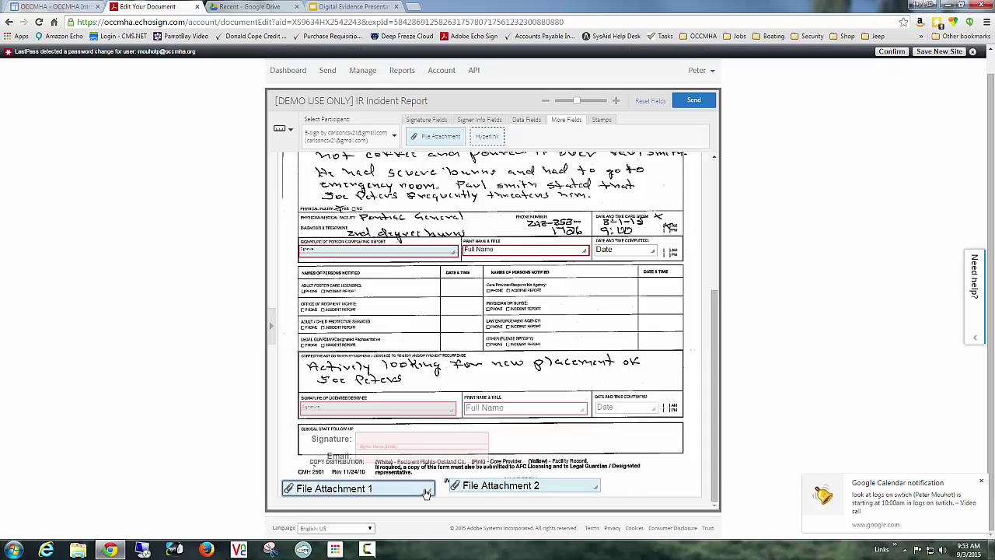
{"action": "left_click", "coordinate": [445, 521]}
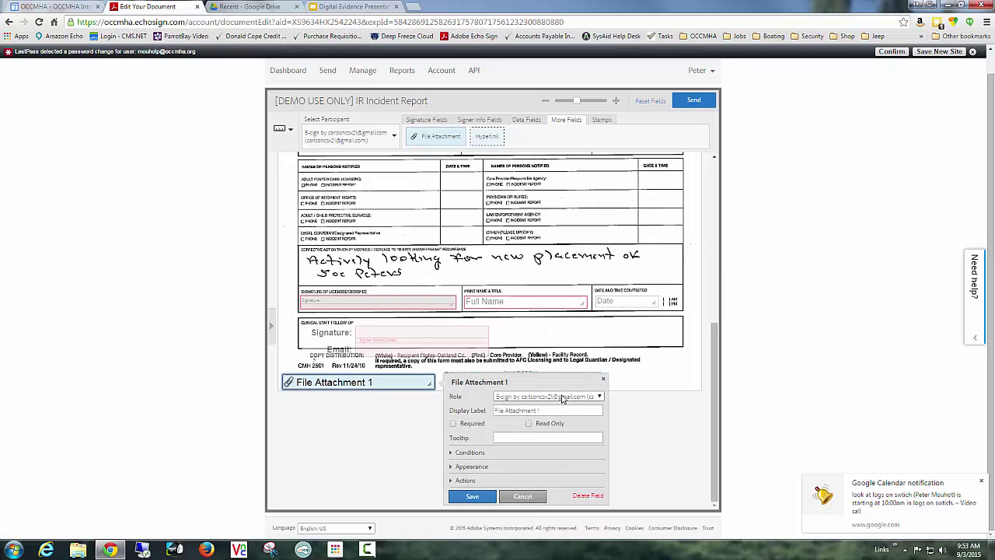
{"action": "left_click", "coordinate": [478, 497]}
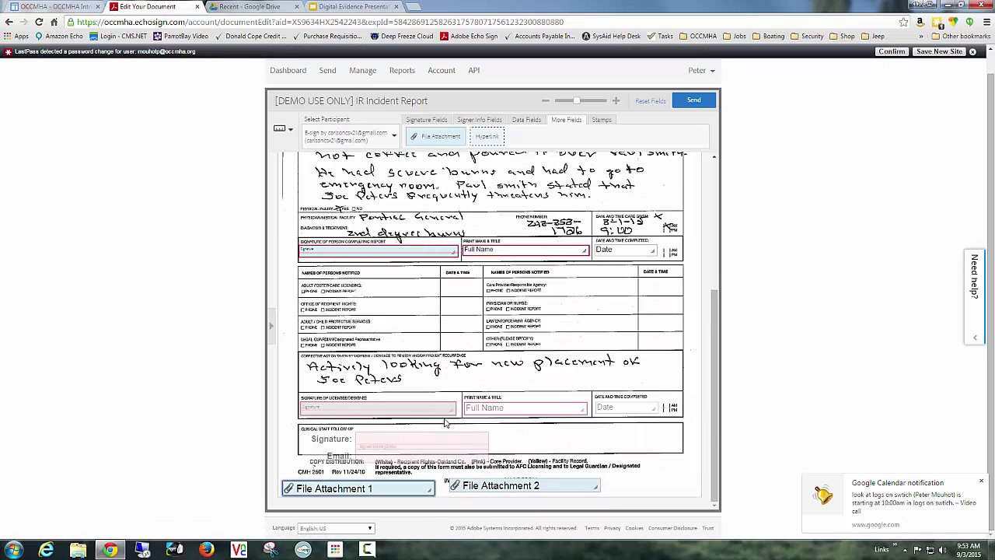
{"action": "left_click", "coordinate": [501, 485]}
{"action": "left_click", "coordinate": [542, 516]}
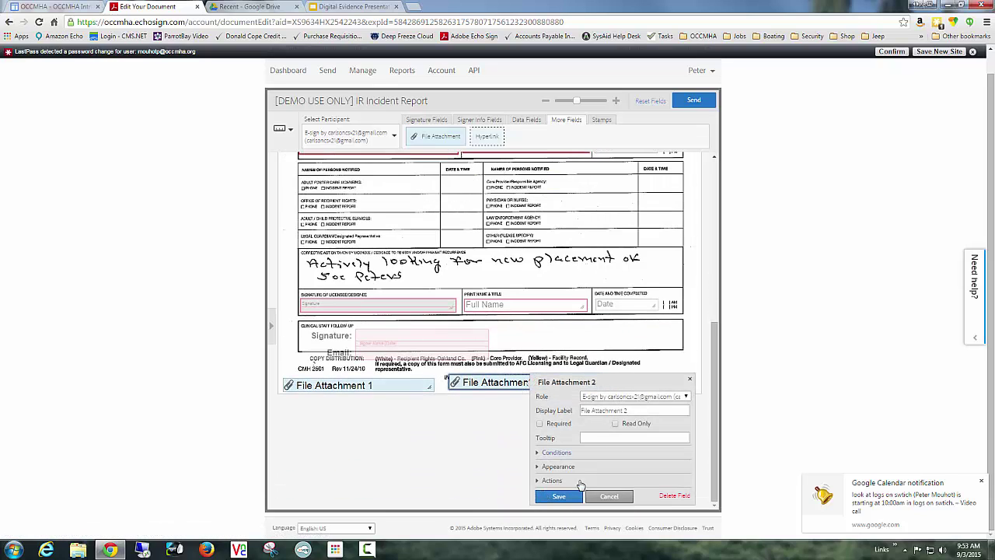
{"action": "left_click", "coordinate": [561, 496]}
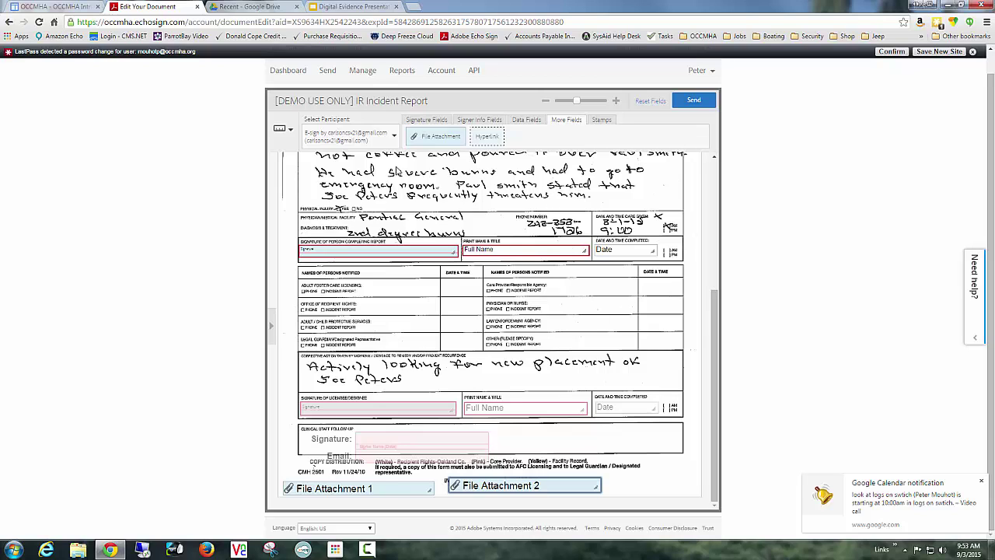
Send the IR Incident Report for signature, then move the signer's Firefox Gmail window on screen.
{"action": "left_click", "coordinate": [693, 101]}
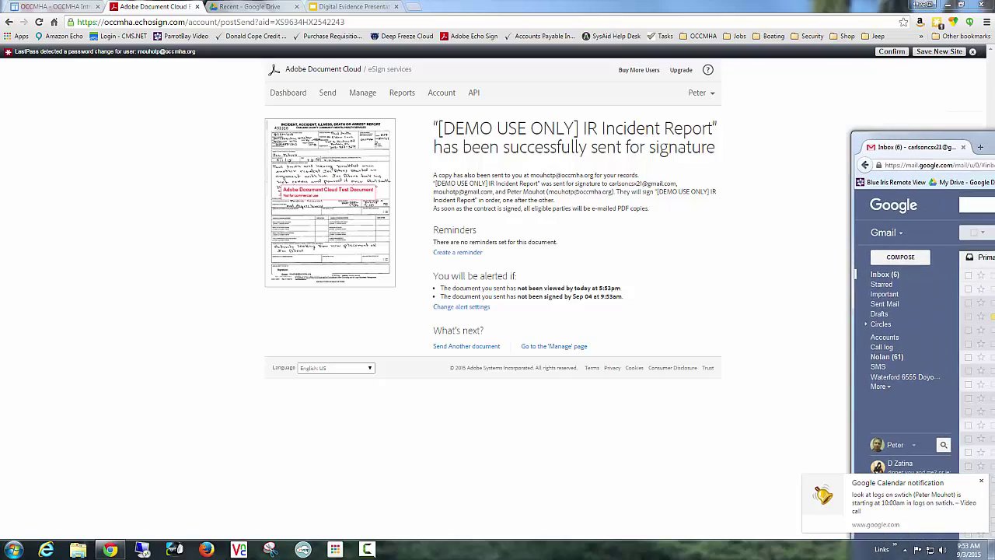
{"action": "left_click_drag", "start_coordinate": [994, 126], "coordinate": [700, 55]}
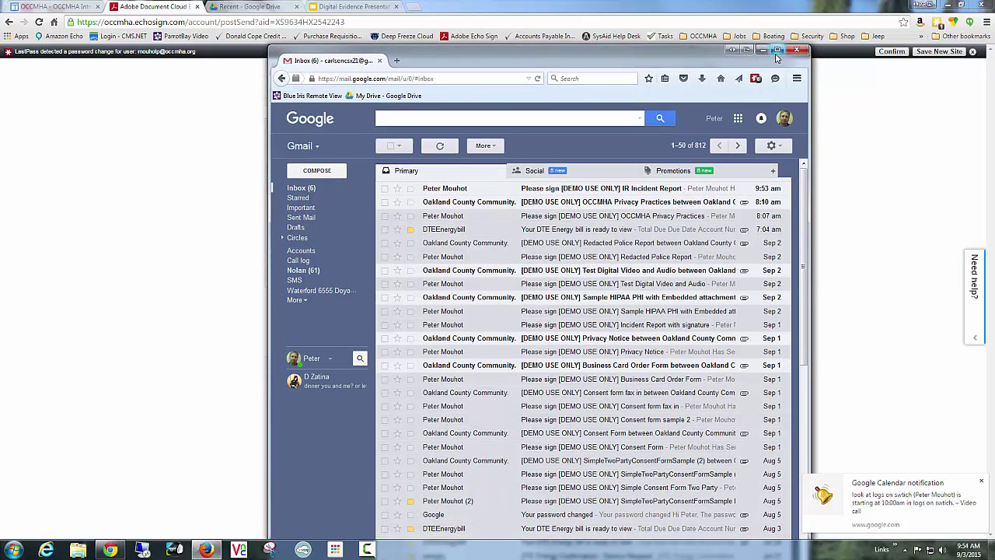
Open the 'Please sign' IR Incident Report email and follow its 'Click here to review and sign' link.
{"action": "left_click", "coordinate": [592, 192]}
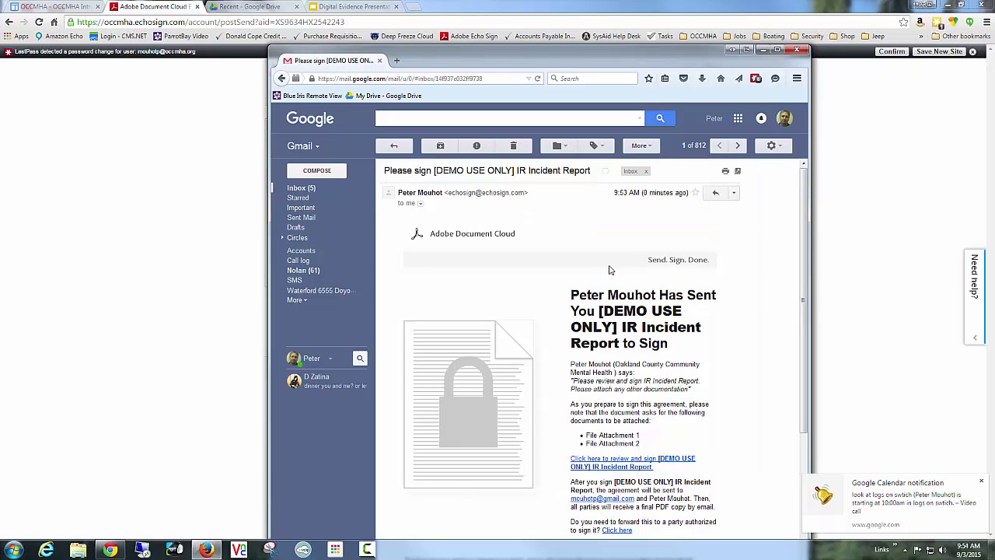
{"action": "left_click_drag", "start_coordinate": [657, 60], "coordinate": [641, 23]}
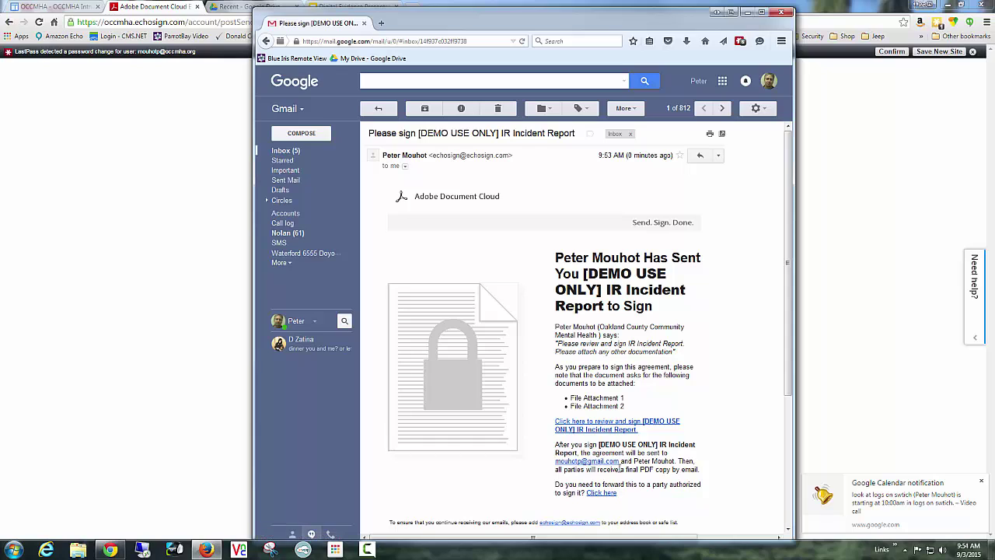
{"action": "left_click", "coordinate": [598, 423]}
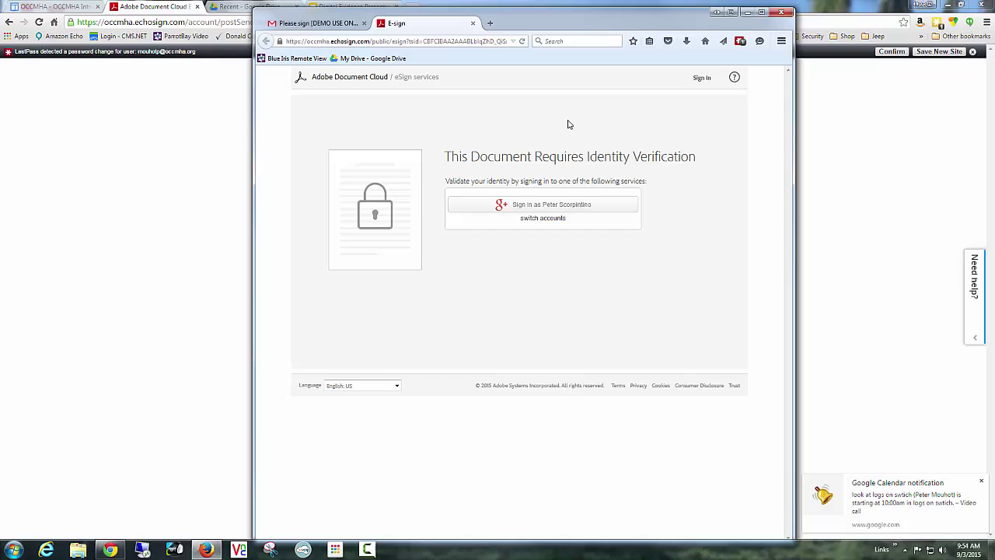
Sign in with Google and allow EchoSign's offline-access request to verify the signer.
{"action": "left_click", "coordinate": [618, 205]}
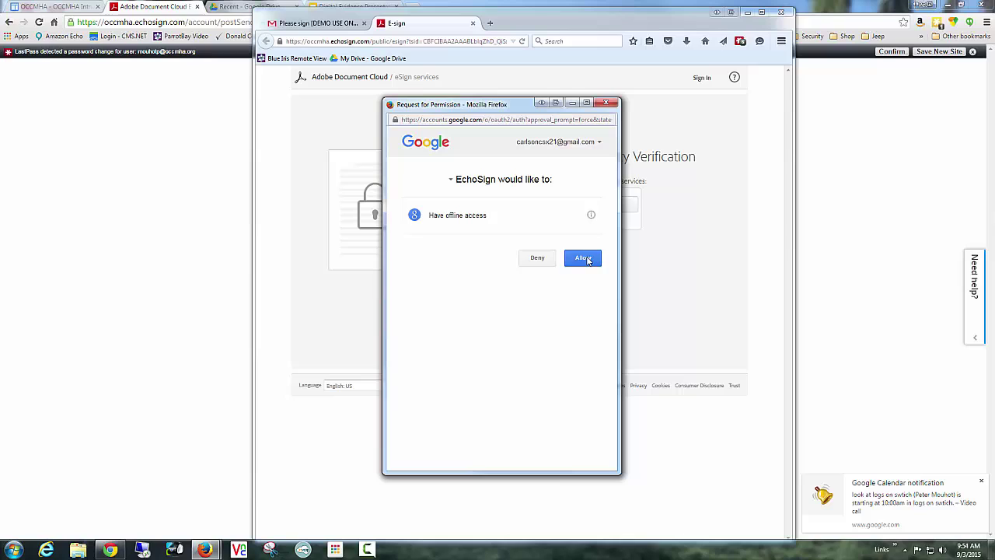
{"action": "left_click", "coordinate": [588, 261]}
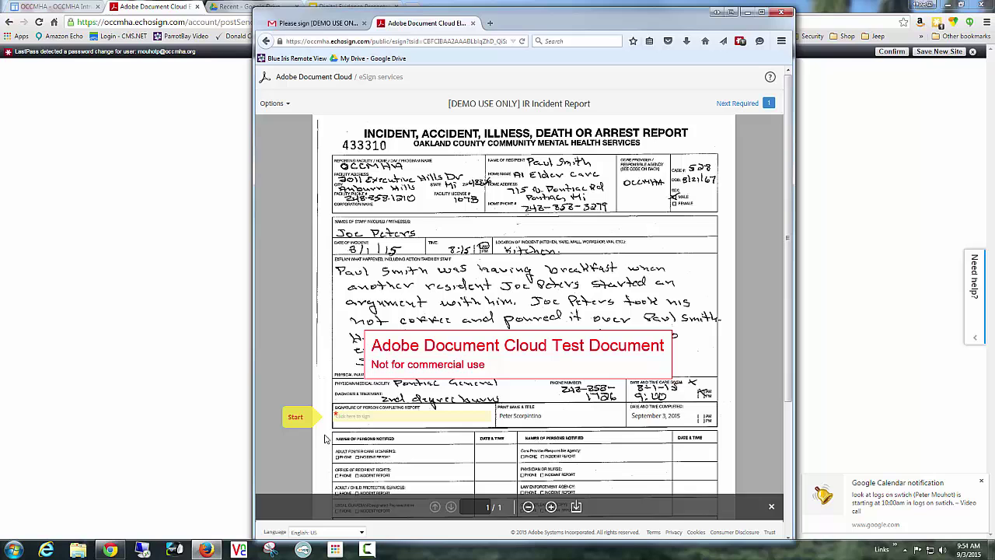
Apply the typed signature to the first required signature field.
{"action": "left_click", "coordinate": [295, 417]}
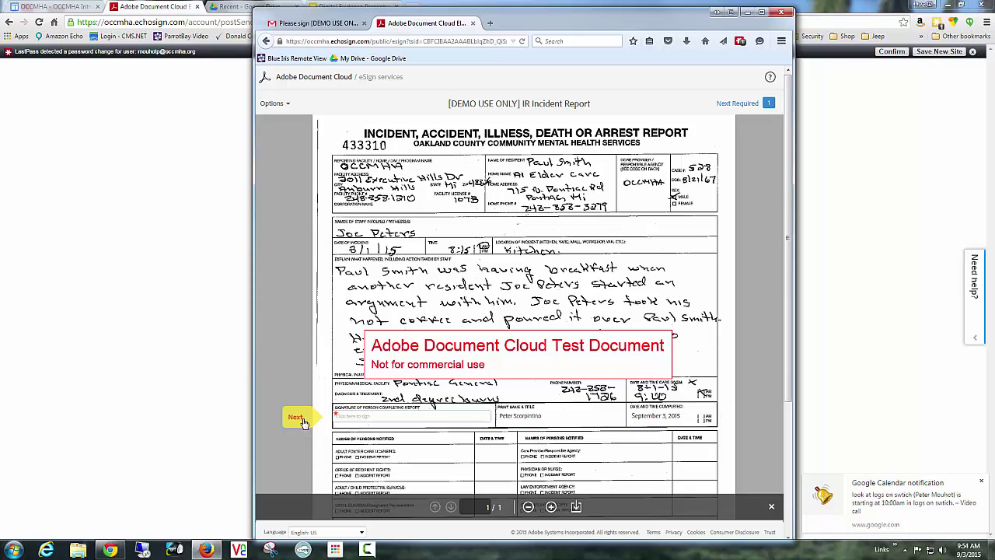
{"action": "left_click", "coordinate": [379, 417]}
{"action": "left_click", "coordinate": [565, 271]}
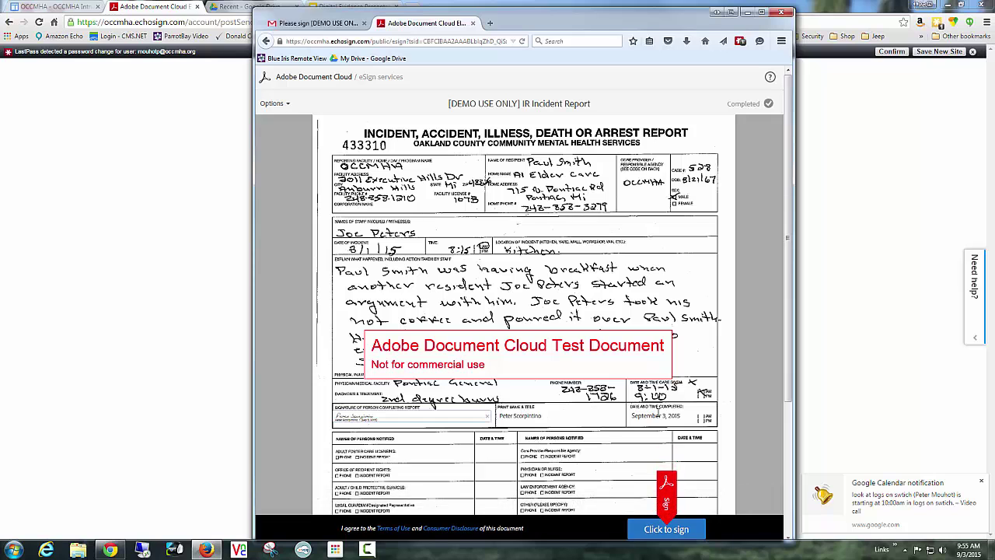
{"action": "left_click_drag", "start_coordinate": [787, 230], "coordinate": [811, 363]}
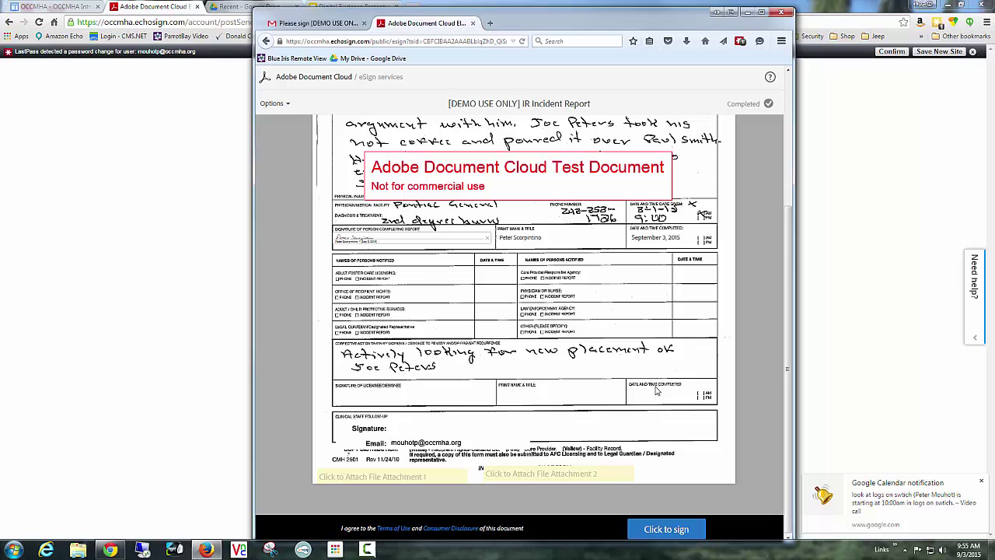
Attach the OCCMHA Privacy Practices Notification from Desktop's ORR Stuff folder as File Attachment 1.
{"action": "left_click", "coordinate": [438, 482]}
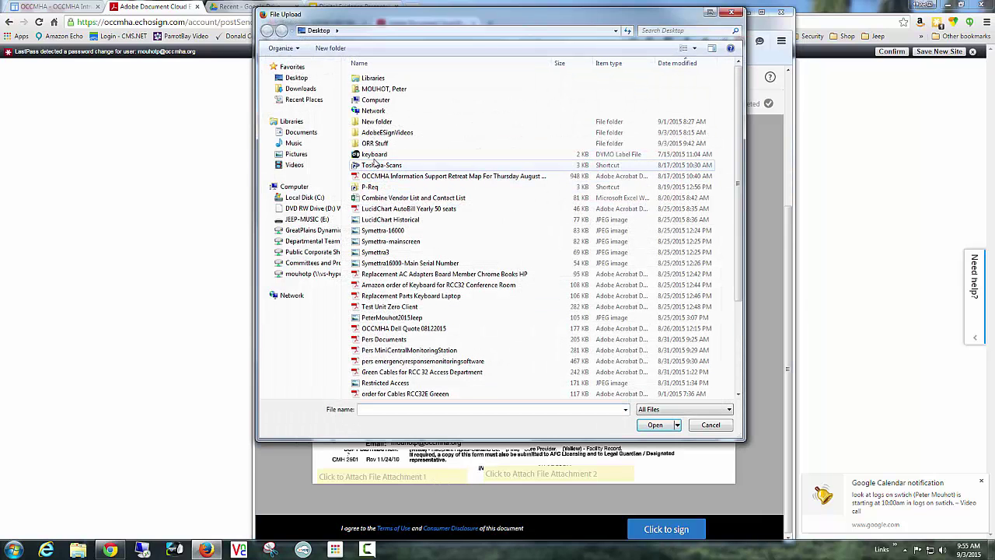
{"action": "left_click", "coordinate": [303, 79]}
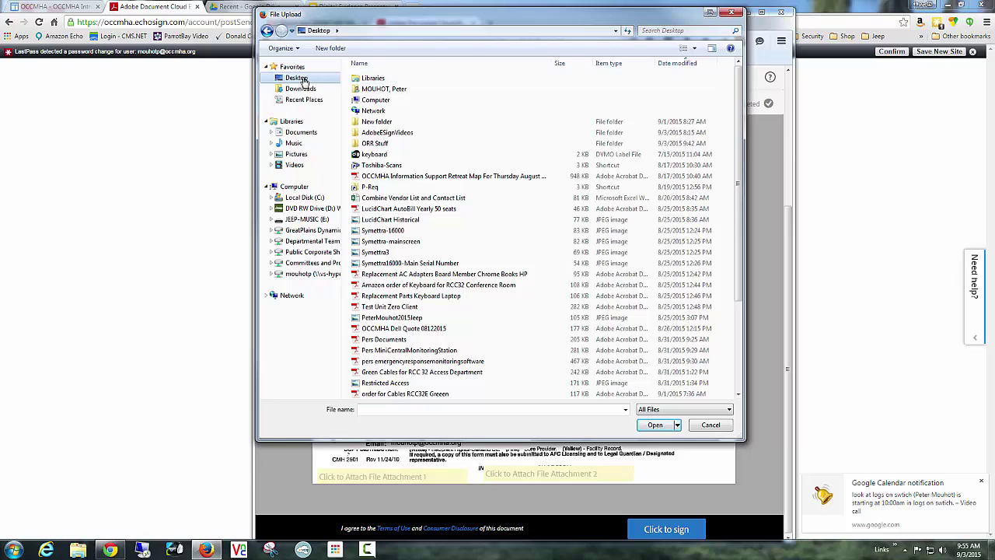
{"action": "double_click", "coordinate": [377, 143]}
{"action": "left_click", "coordinate": [445, 90]}
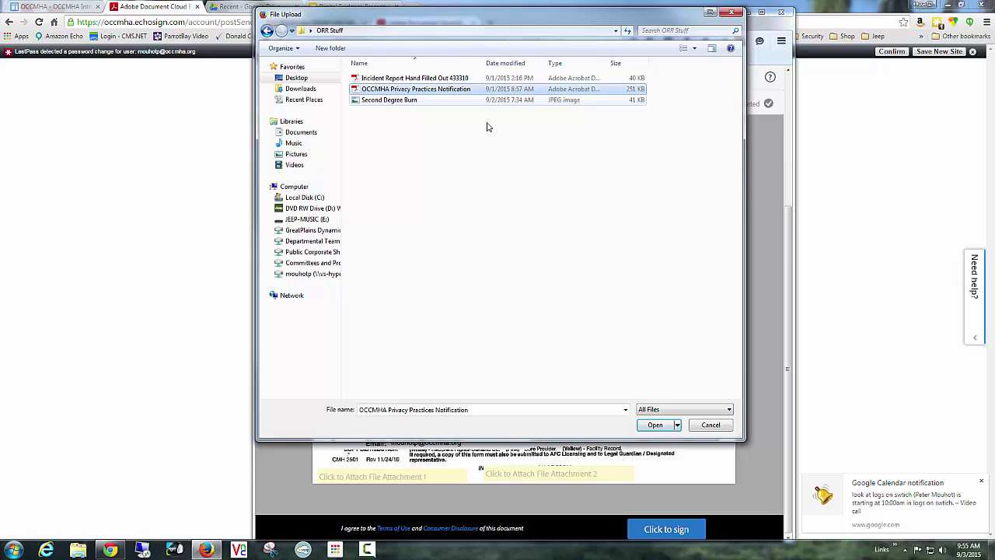
{"action": "left_click", "coordinate": [656, 425]}
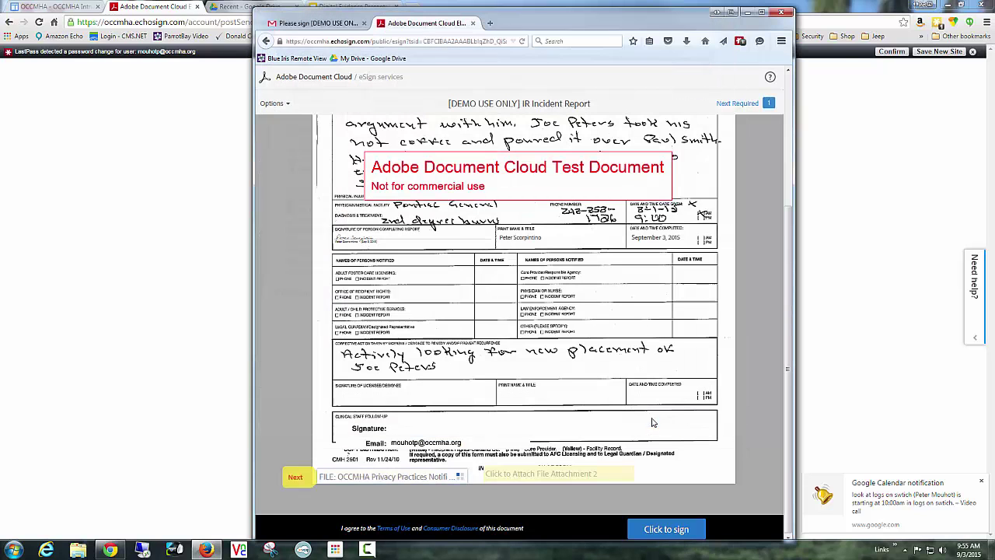
Attach Second Degree Burn.jpg as File Attachment 2 and submit the signed report.
{"action": "left_click", "coordinate": [575, 476]}
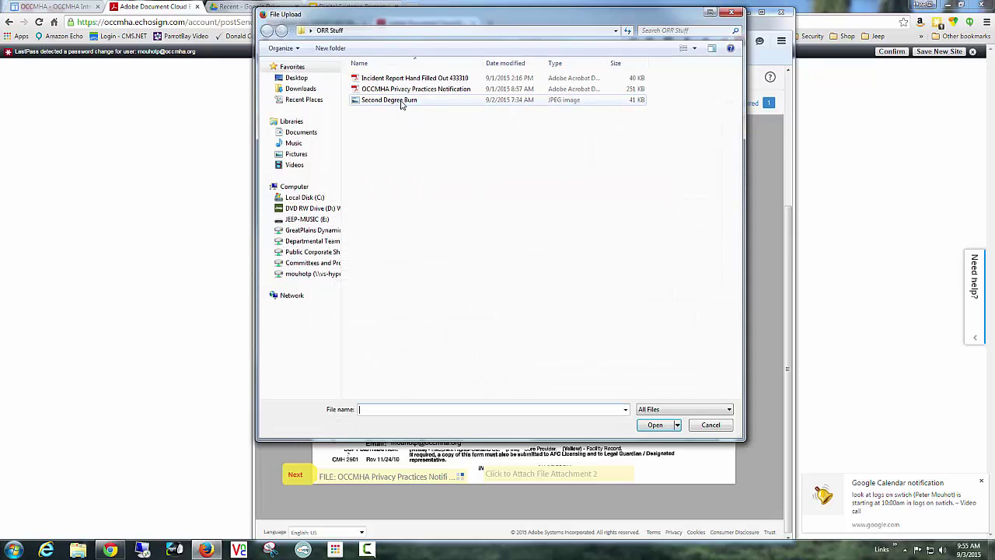
{"action": "double_click", "coordinate": [402, 101]}
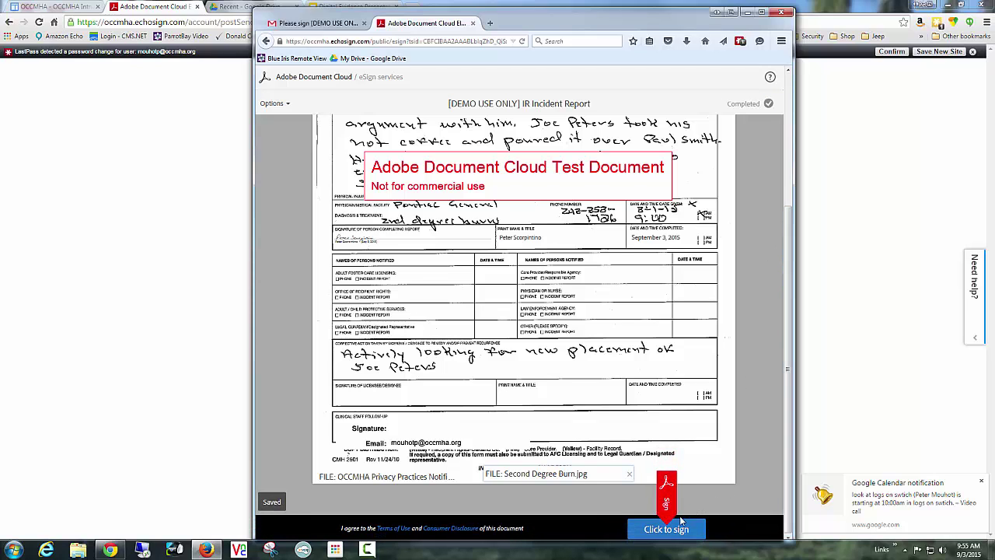
{"action": "left_click", "coordinate": [668, 531]}
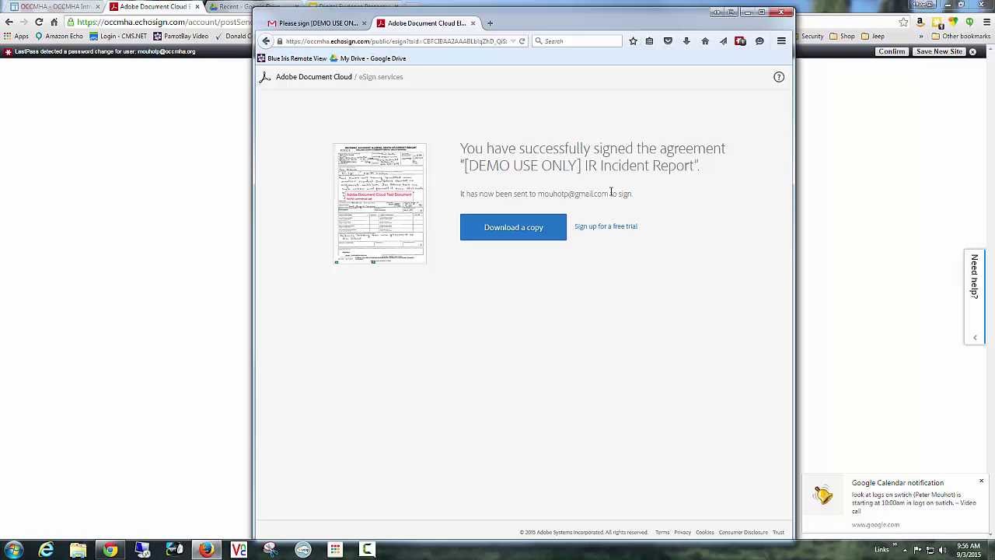
Close the Firefox window with Alt+F4 once the 'successfully signed' confirmation shows.
{"action": "key", "text": "alt+F4"}
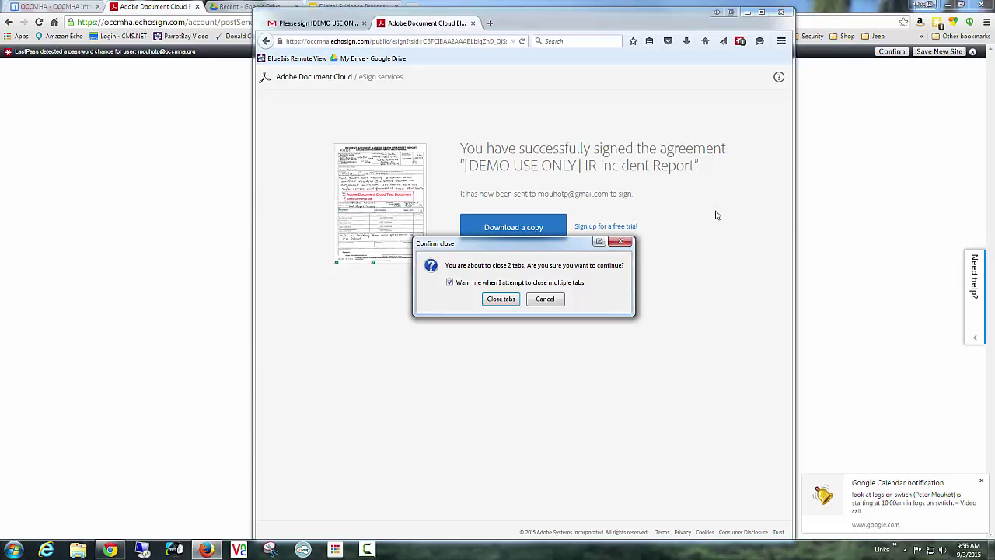
Cancel the close prompt, move Firefox aside, and open Gmail from the OCCMHA intranet in Chrome.
{"action": "left_click", "coordinate": [544, 301]}
{"action": "left_click_drag", "start_coordinate": [577, 19], "coordinate": [994, 76]}
{"action": "left_click", "coordinate": [965, 86]}
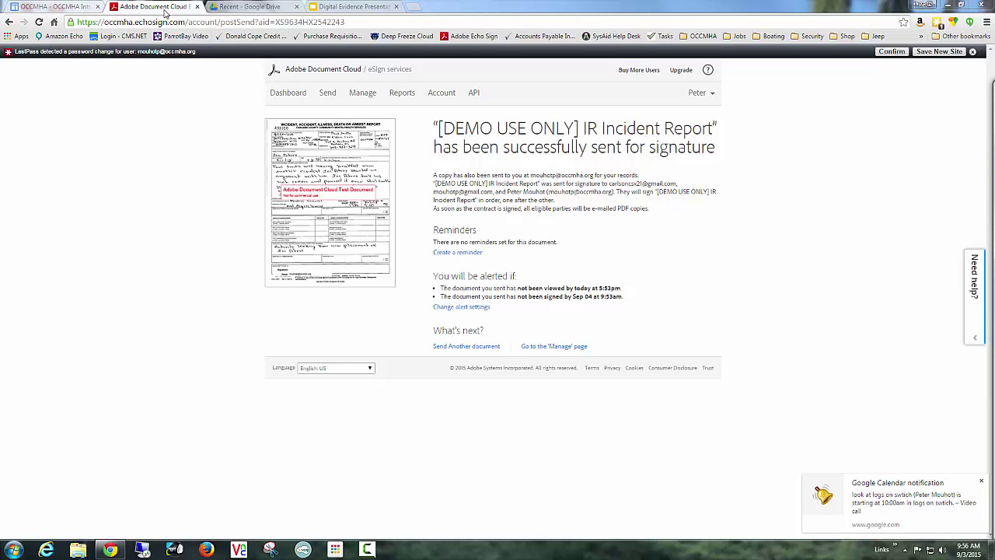
{"action": "left_click", "coordinate": [80, 7]}
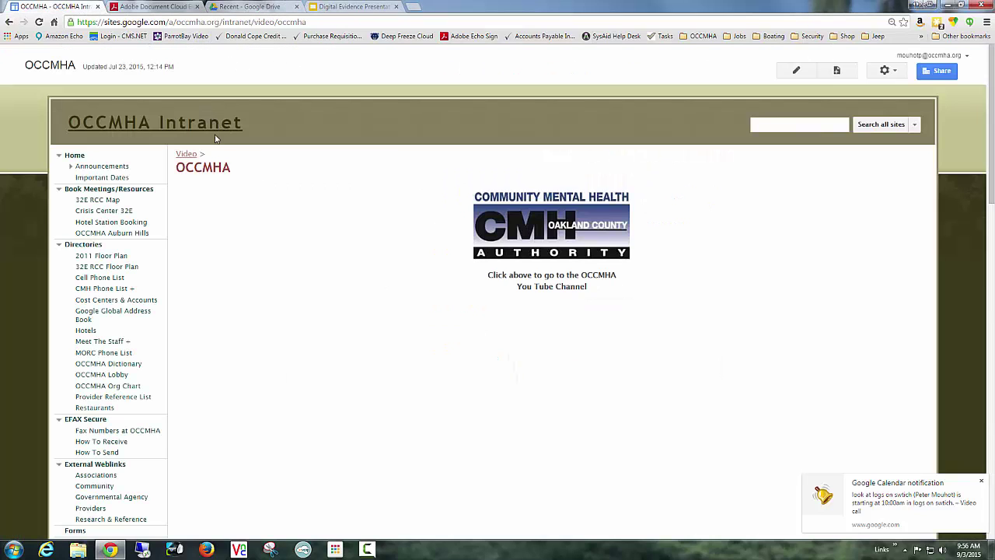
{"action": "left_click", "coordinate": [227, 132]}
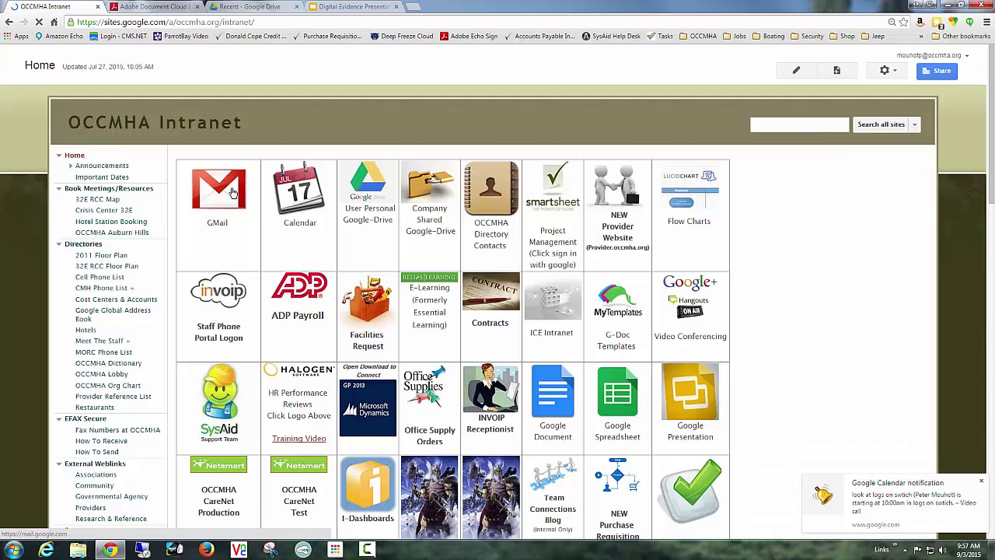
{"action": "left_click", "coordinate": [242, 161]}
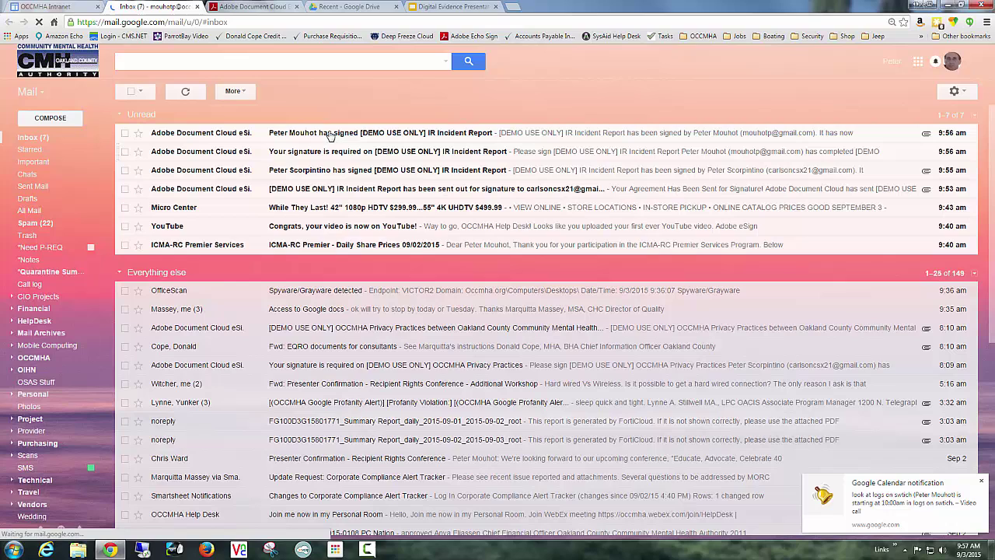
Refresh the inbox and open the 'Your signature is required' email's review-and-sign link.
{"action": "left_click", "coordinate": [450, 133]}
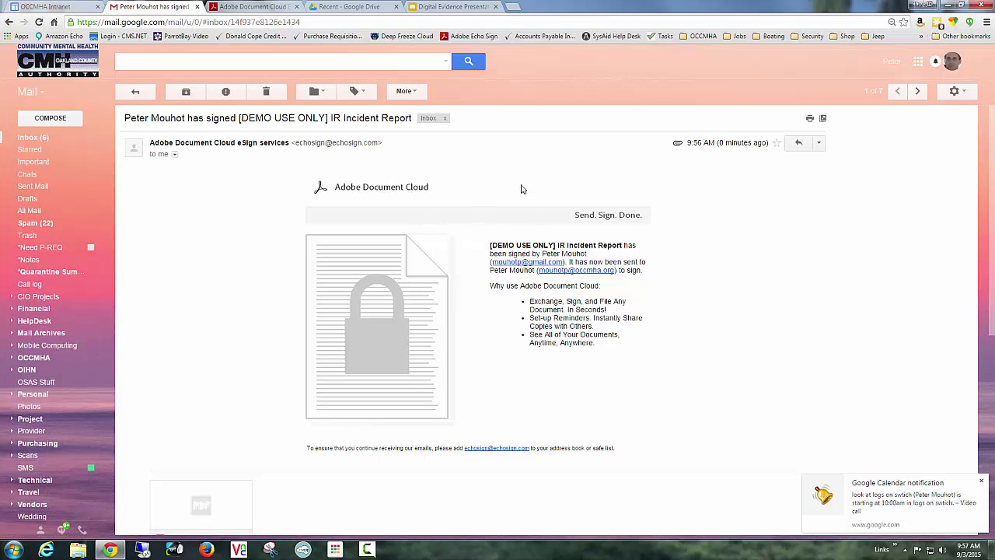
{"action": "left_click", "coordinate": [132, 94]}
{"action": "left_click", "coordinate": [200, 94]}
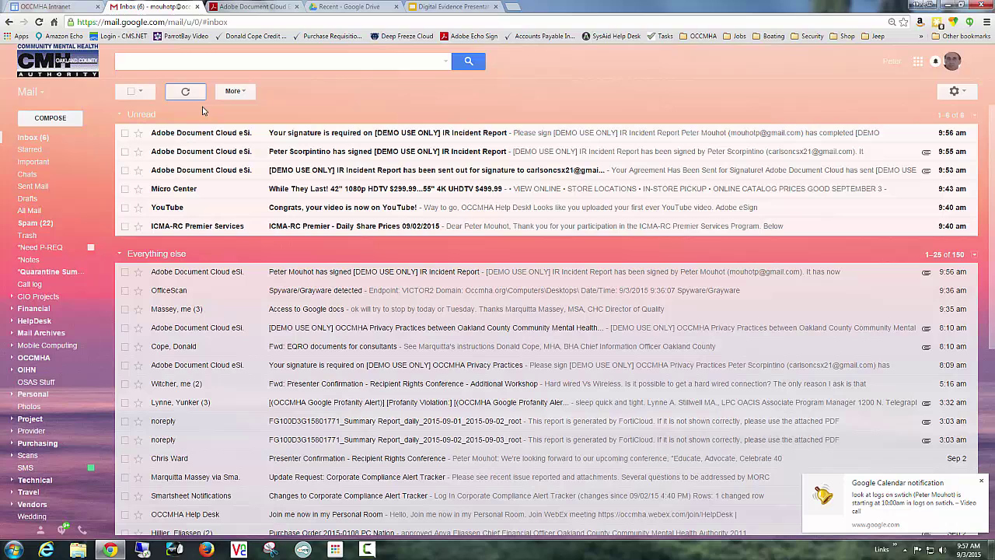
{"action": "left_click", "coordinate": [312, 135]}
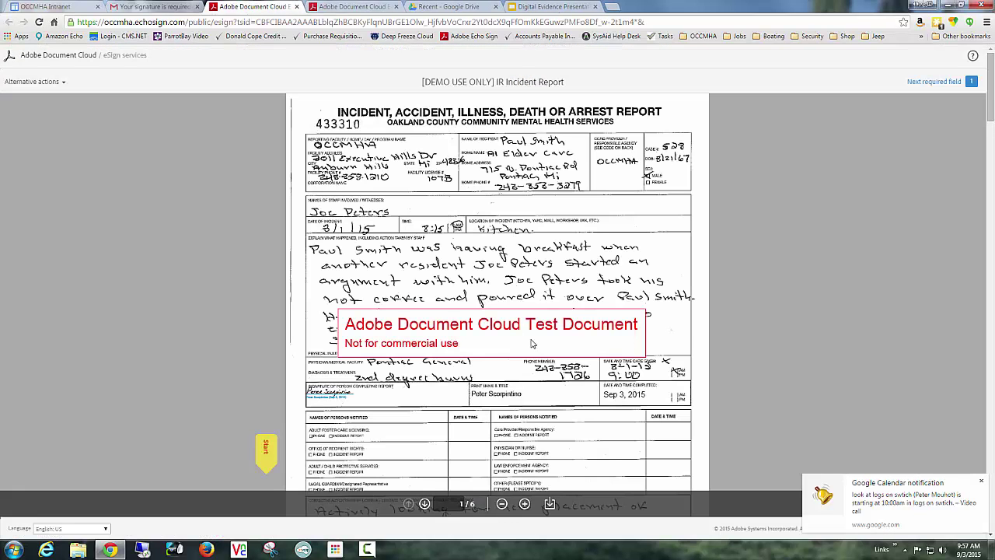
Add the typed signature to the required signature field.
{"action": "left_click", "coordinate": [265, 450]}
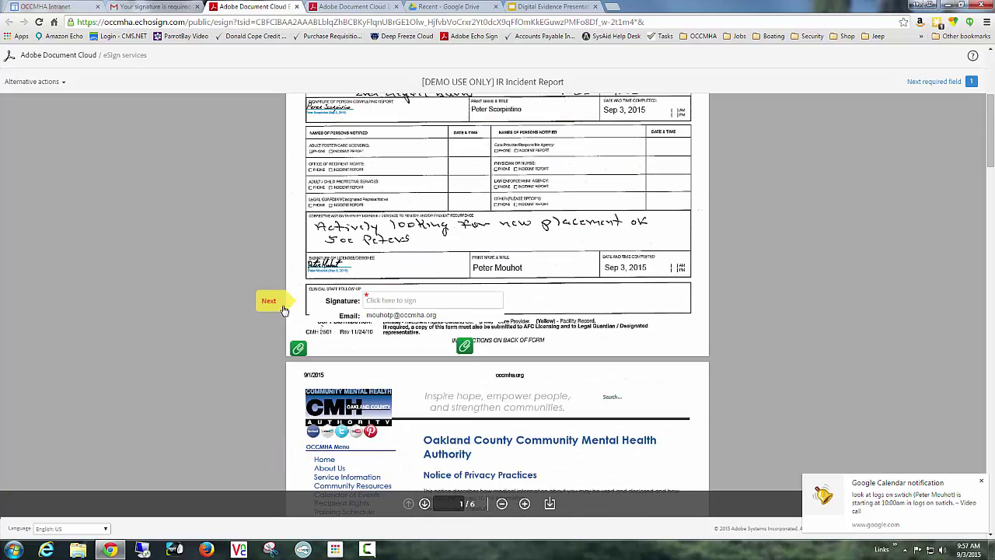
{"action": "left_click", "coordinate": [437, 303]}
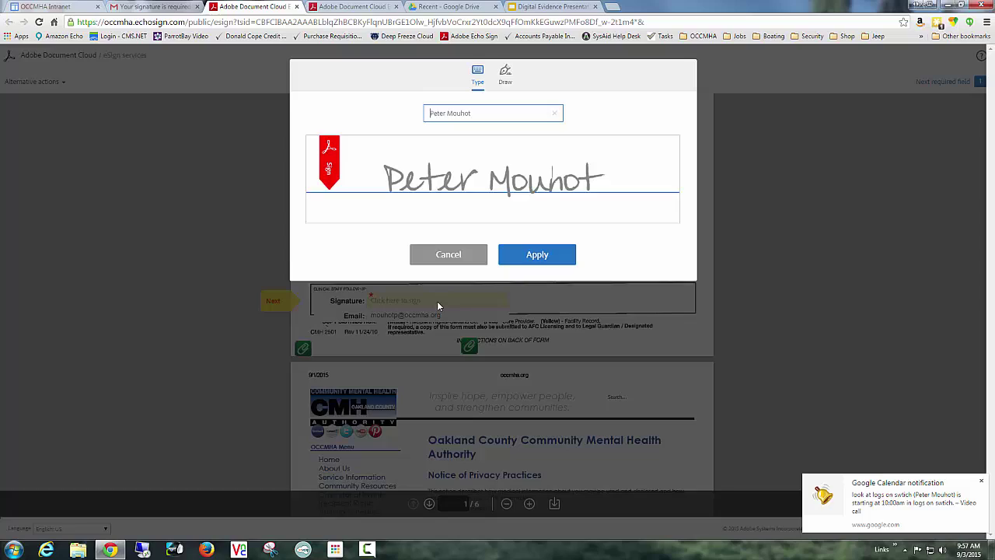
{"action": "left_click", "coordinate": [533, 257]}
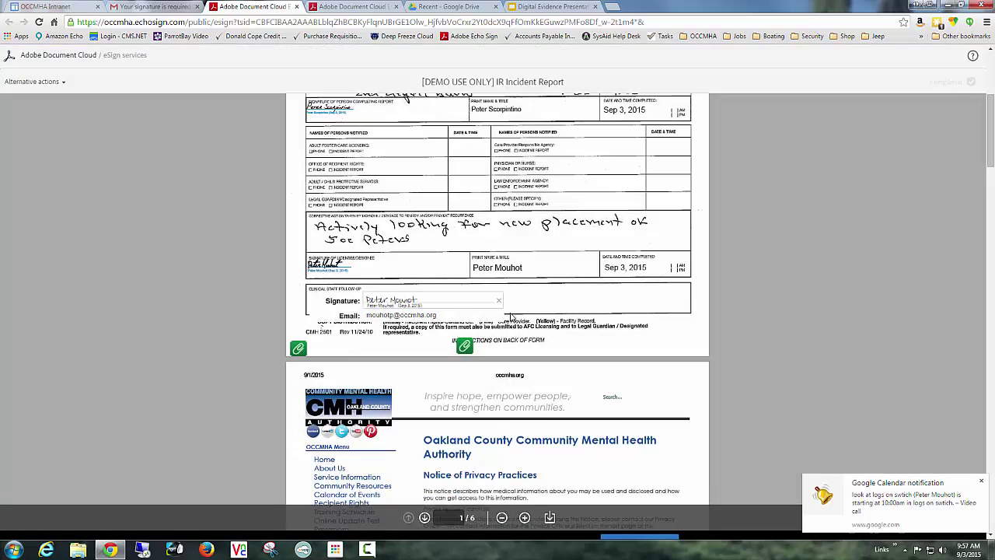
Review the whole agreement and submit the signature.
{"action": "scroll", "coordinate": [781, 333], "scroll_direction": "down", "scroll_amount": 2}
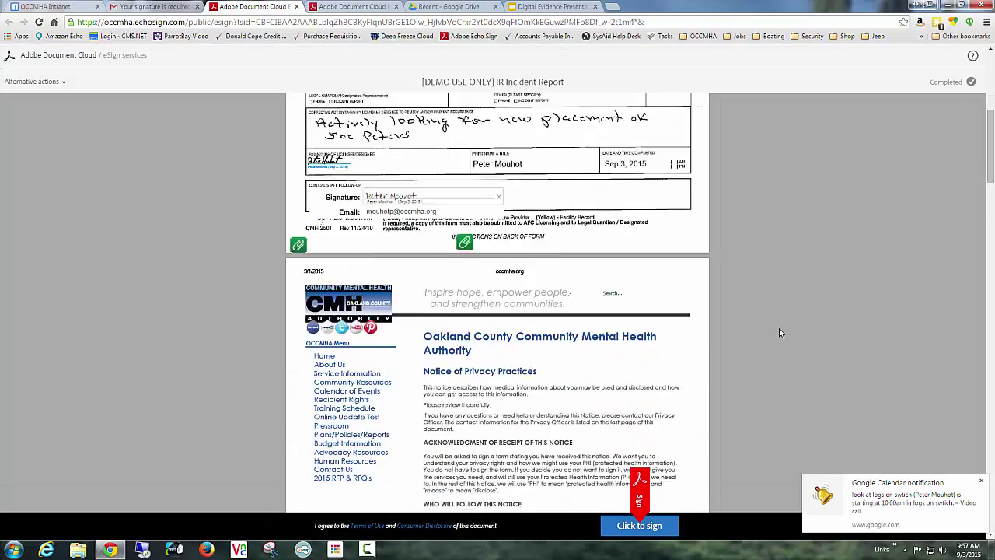
{"action": "scroll", "coordinate": [724, 291], "scroll_direction": "down", "scroll_amount": 8}
{"action": "scroll", "coordinate": [729, 285], "scroll_direction": "down", "scroll_amount": 20}
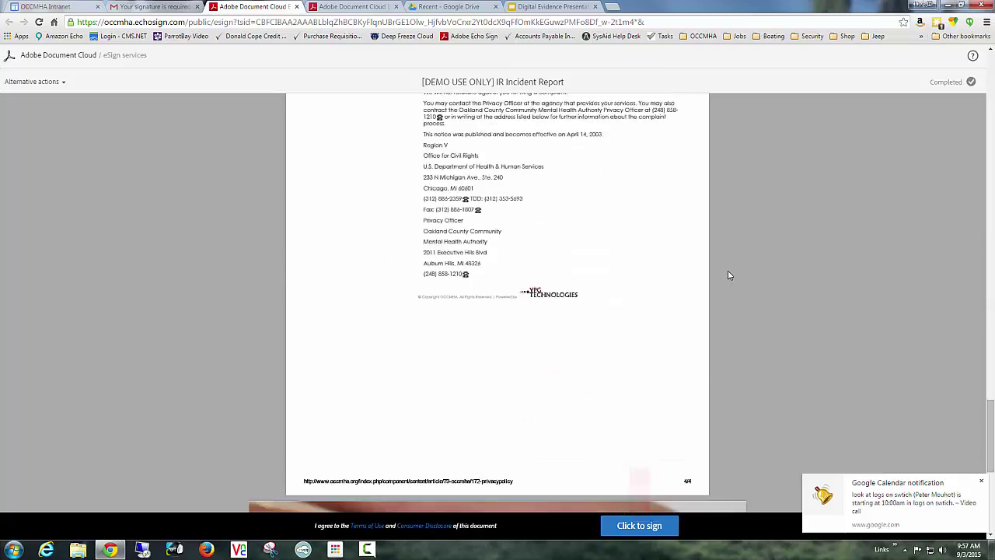
{"action": "scroll", "coordinate": [728, 275], "scroll_direction": "up", "scroll_amount": 20}
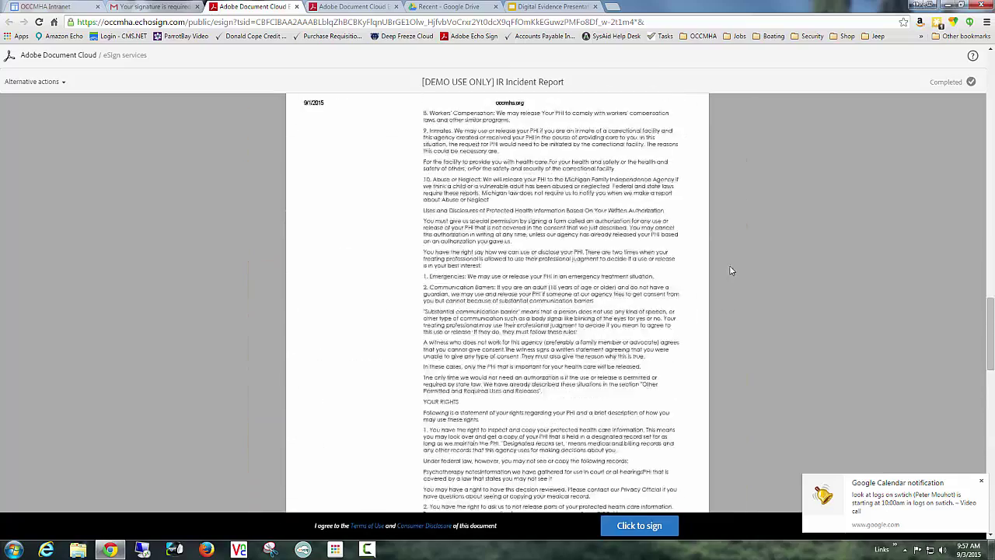
{"action": "scroll", "coordinate": [728, 264], "scroll_direction": "up", "scroll_amount": 10}
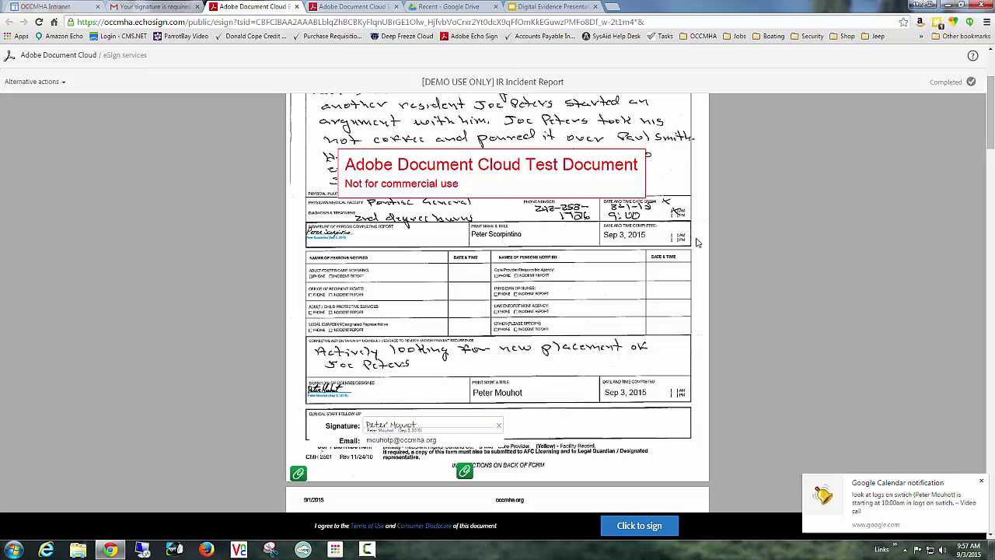
{"action": "scroll", "coordinate": [735, 237], "scroll_direction": "down", "scroll_amount": 10}
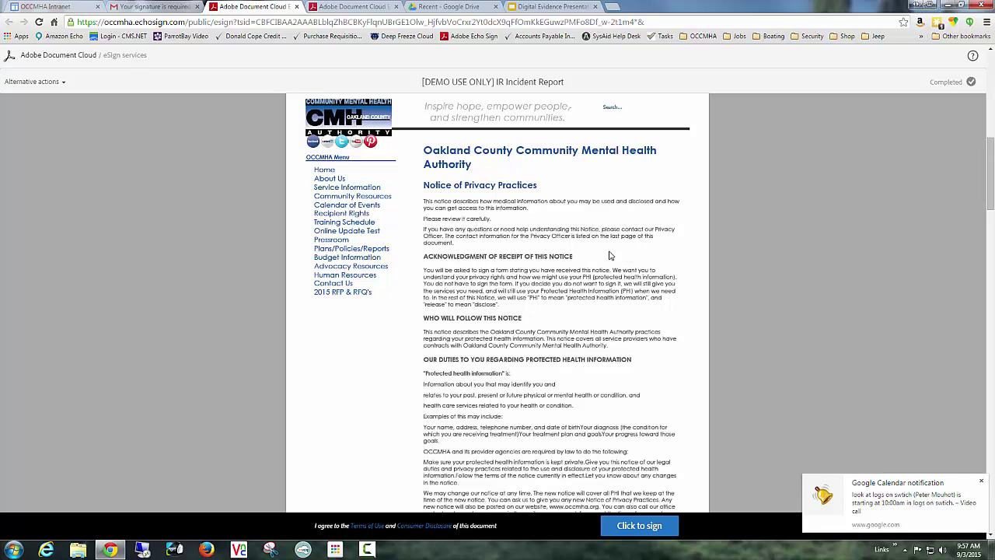
{"action": "scroll", "coordinate": [636, 237], "scroll_direction": "down", "scroll_amount": 20}
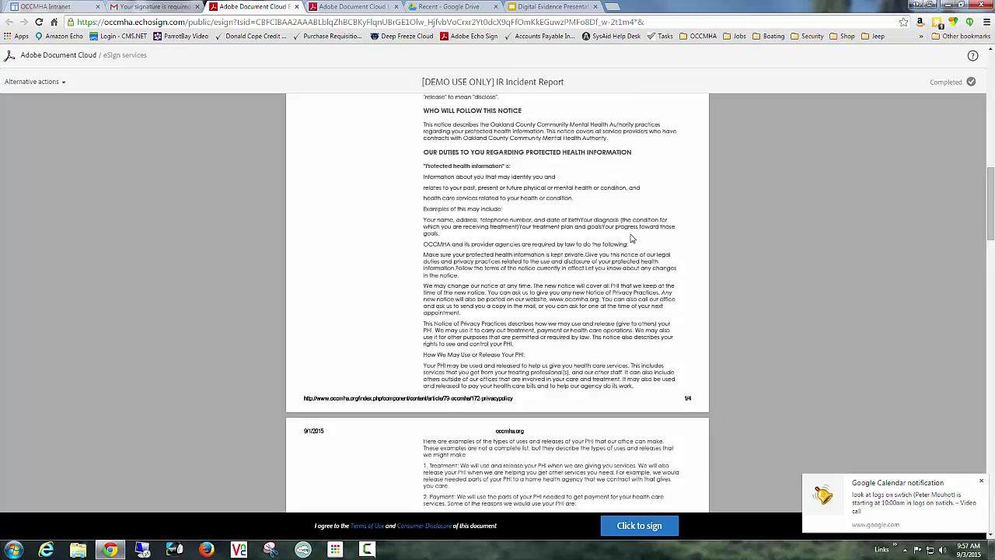
{"action": "scroll", "coordinate": [618, 232], "scroll_direction": "down", "scroll_amount": 10}
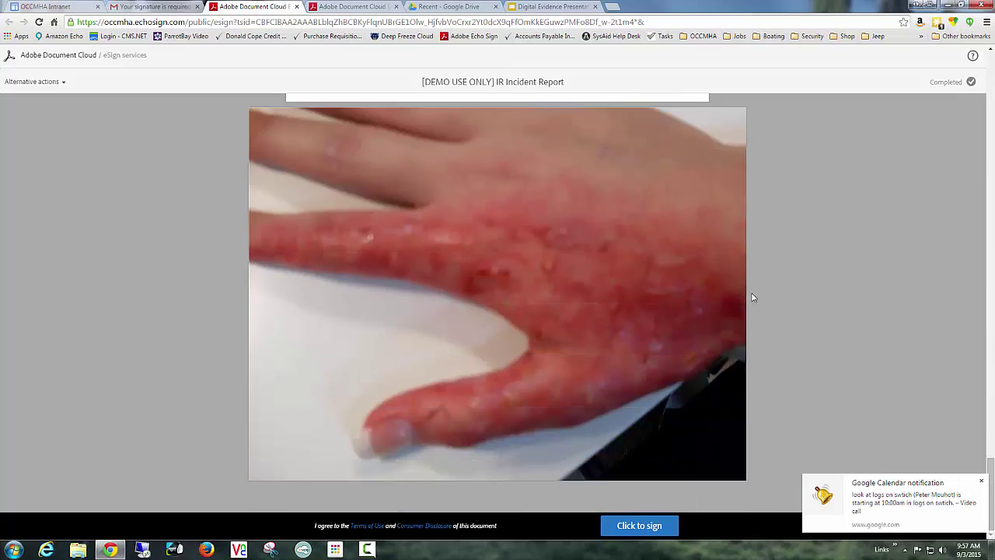
{"action": "scroll", "coordinate": [784, 273], "scroll_direction": "up", "scroll_amount": 3}
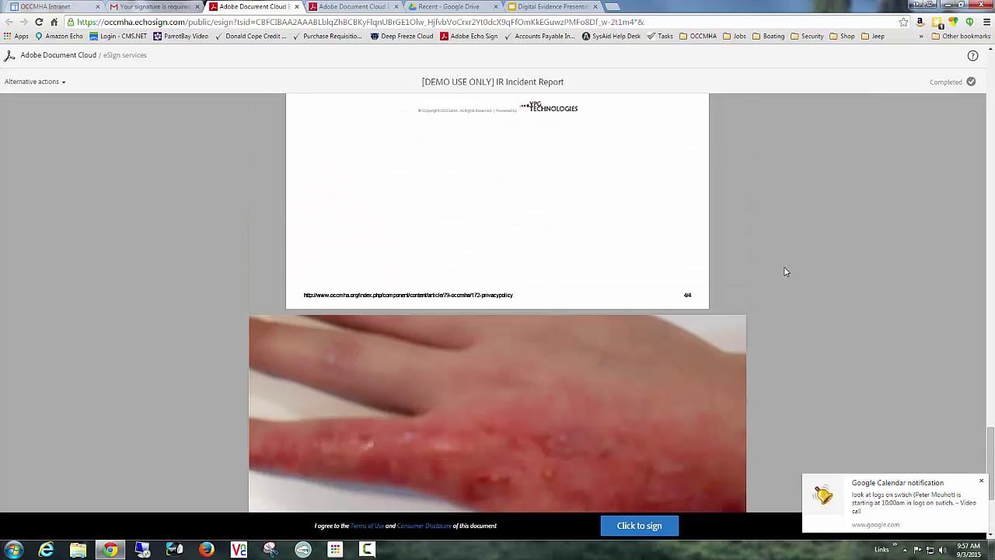
{"action": "scroll", "coordinate": [785, 271], "scroll_direction": "down", "scroll_amount": 3}
{"action": "left_click", "coordinate": [657, 525]}
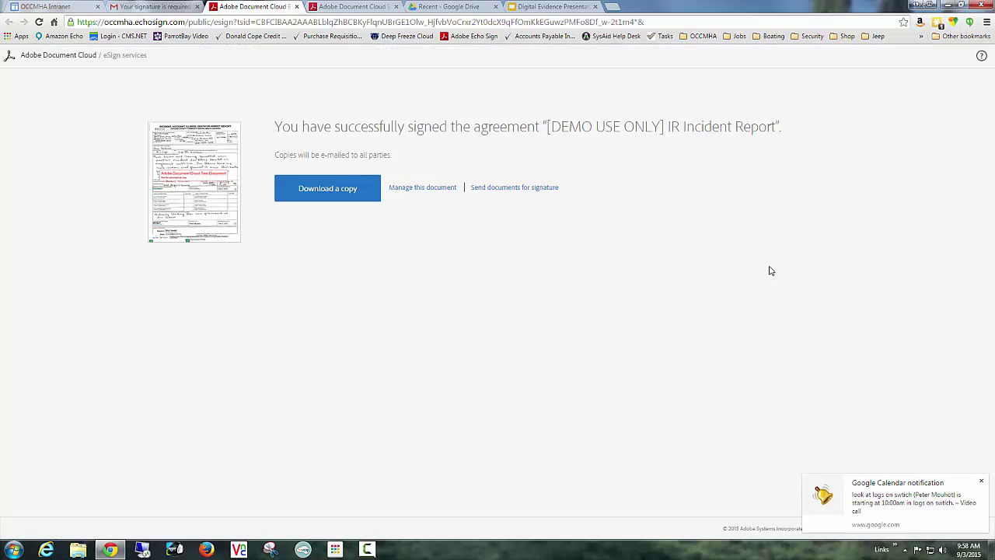
Refresh the inbox until the 'Signed and Filed!' email arrives, then open it to the 765 KB signed PDF.
{"action": "left_click", "coordinate": [155, 7]}
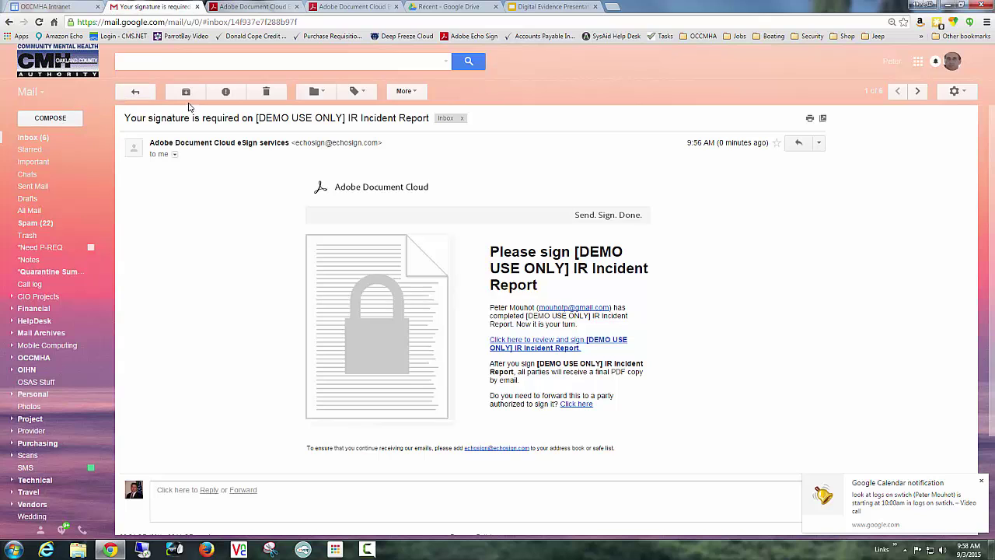
{"action": "left_click", "coordinate": [43, 137]}
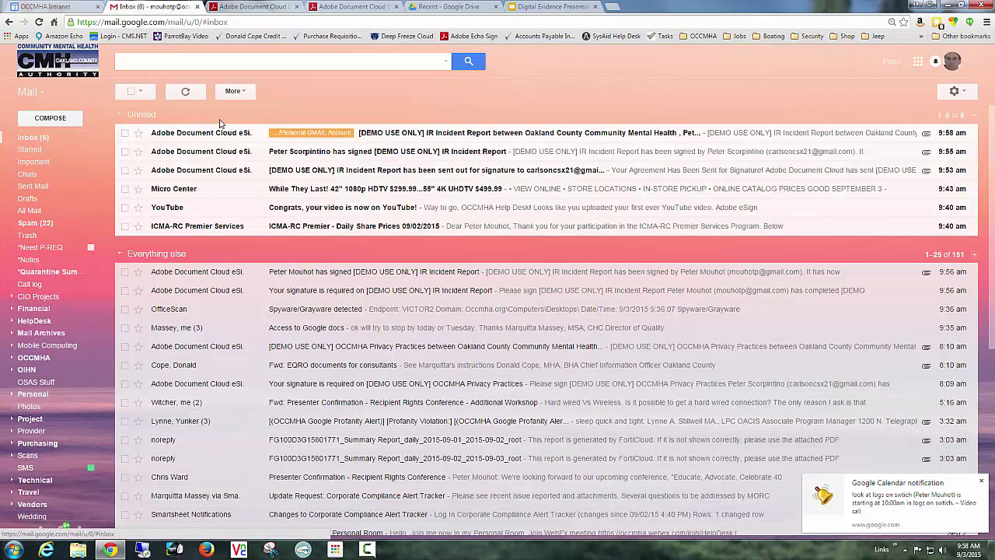
{"action": "left_click", "coordinate": [188, 93]}
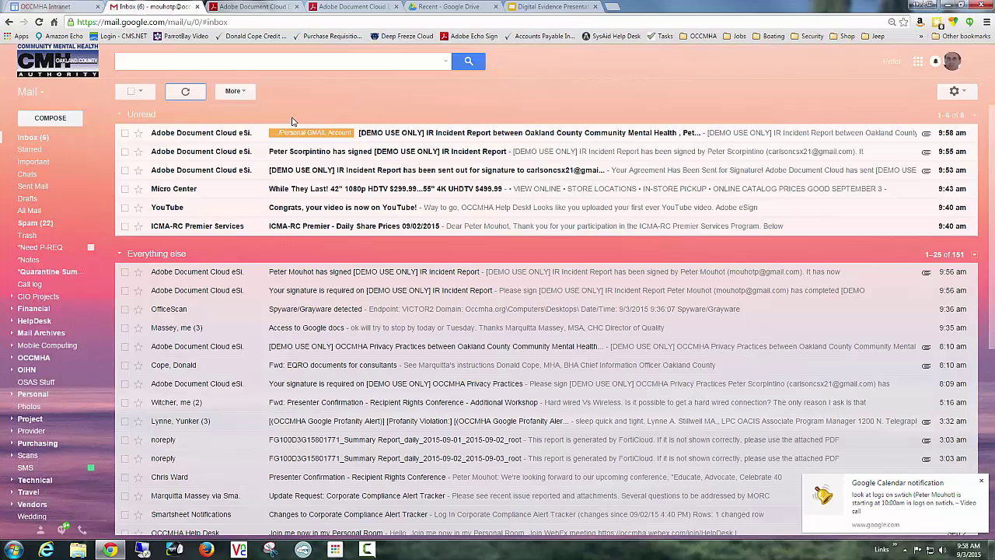
{"action": "left_click", "coordinate": [186, 92]}
{"action": "left_click", "coordinate": [188, 94]}
{"action": "left_click", "coordinate": [482, 135]}
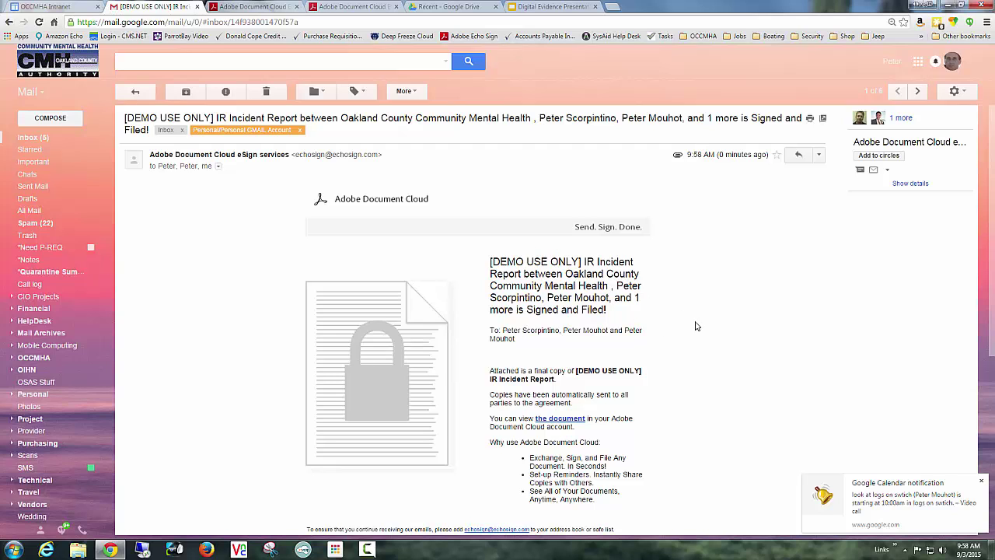
{"action": "scroll", "coordinate": [697, 330], "scroll_direction": "down", "scroll_amount": 2}
{"action": "scroll", "coordinate": [696, 330], "scroll_direction": "up", "scroll_amount": 2}
{"action": "scroll", "coordinate": [696, 329], "scroll_direction": "down", "scroll_amount": 3}
{"action": "mouse_move", "coordinate": [229, 330]}
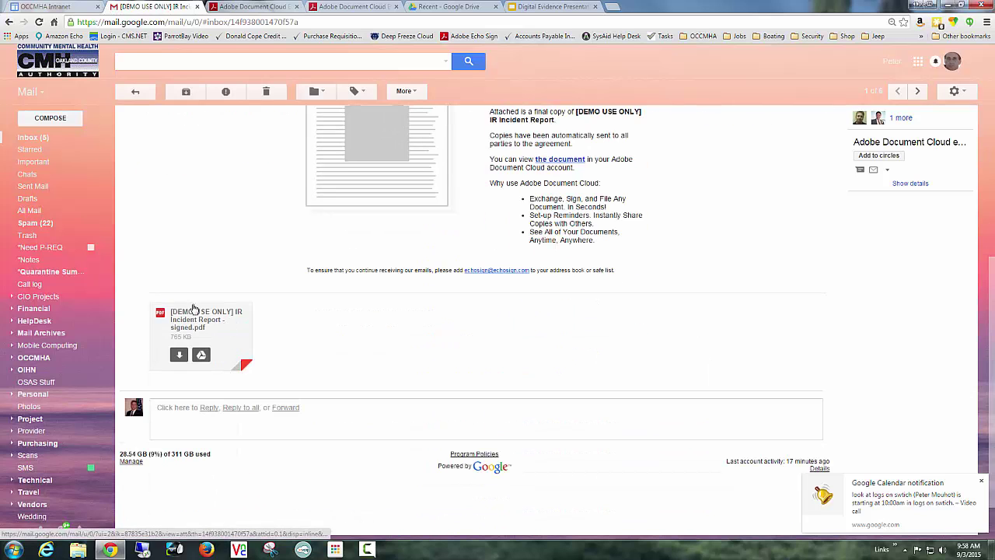
Download the signed PDF attachment and show it in its Downloads folder.
{"action": "left_click", "coordinate": [179, 356]}
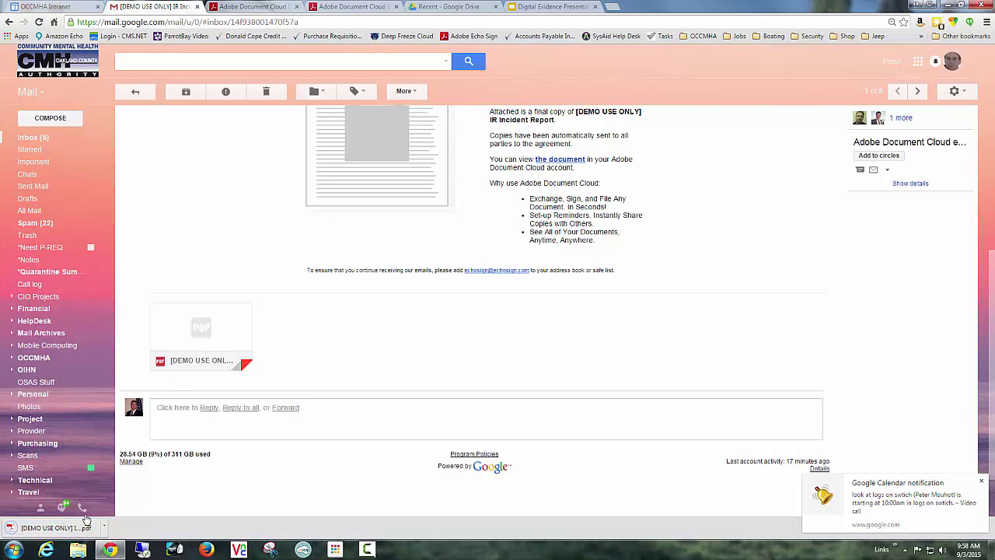
{"action": "left_click", "coordinate": [105, 528]}
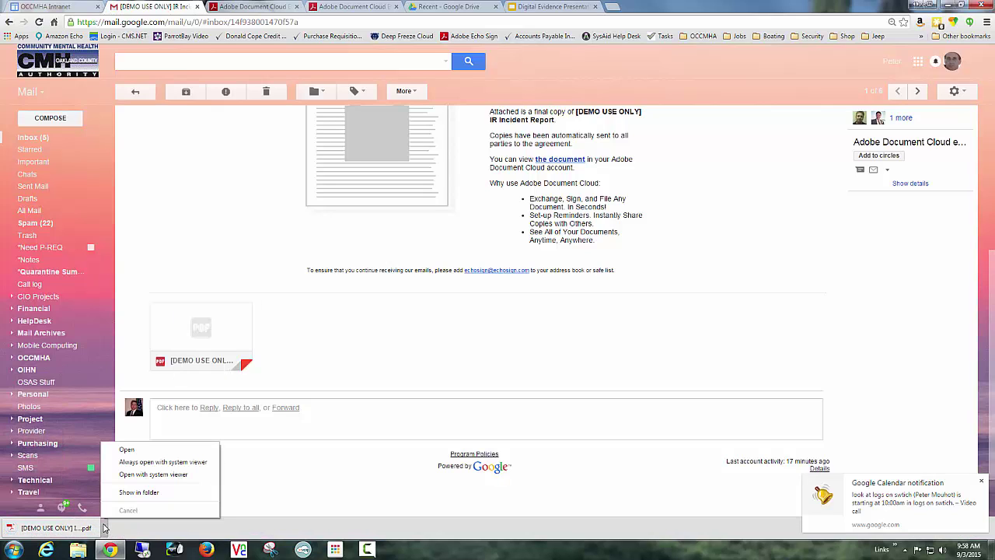
{"action": "left_click", "coordinate": [133, 492]}
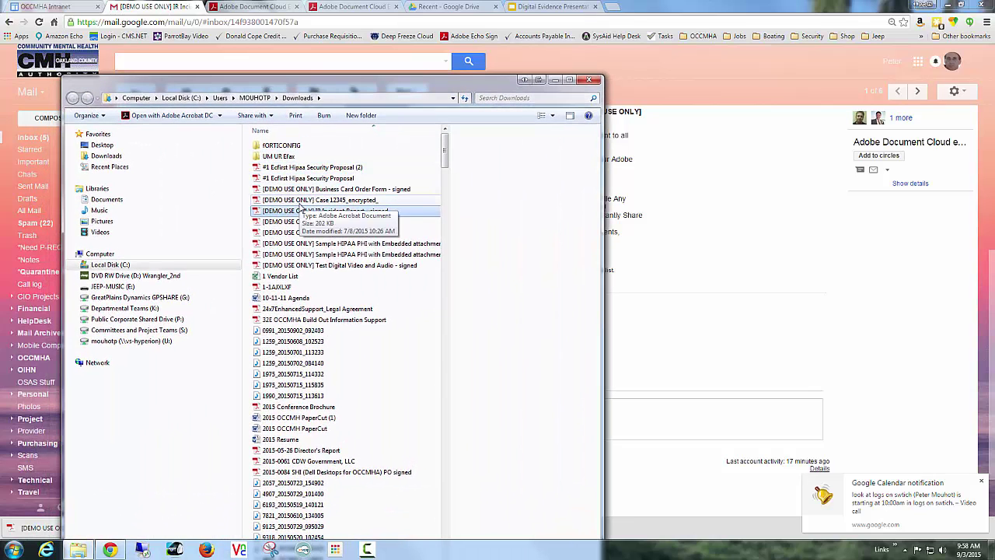
Open '[DEMO USE ONLY] IR Incident Report - signed' in Adobe Acrobat DC and enter the document open password.
{"action": "right_click", "coordinate": [298, 215]}
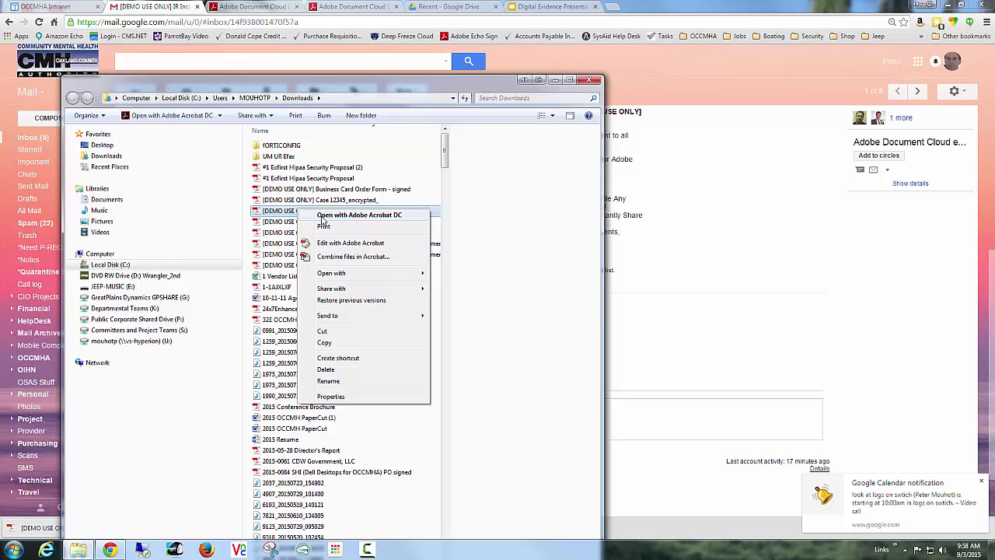
{"action": "left_click", "coordinate": [323, 216]}
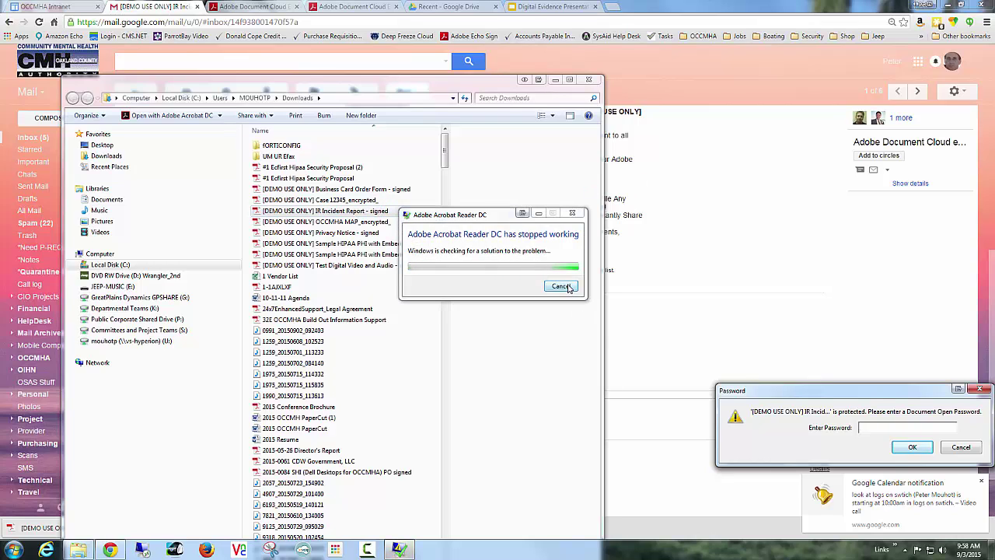
{"action": "left_click", "coordinate": [370, 217]}
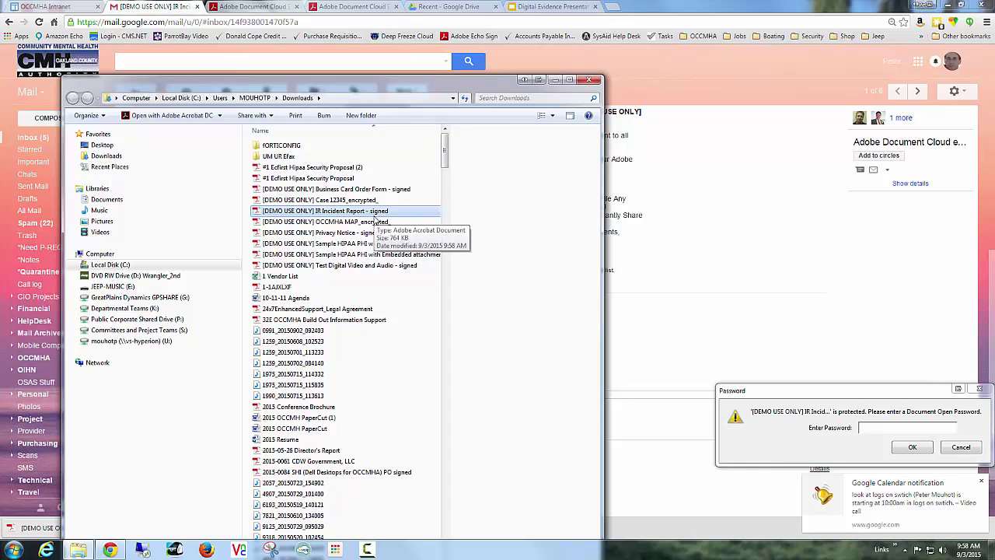
{"action": "left_click", "coordinate": [886, 427]}
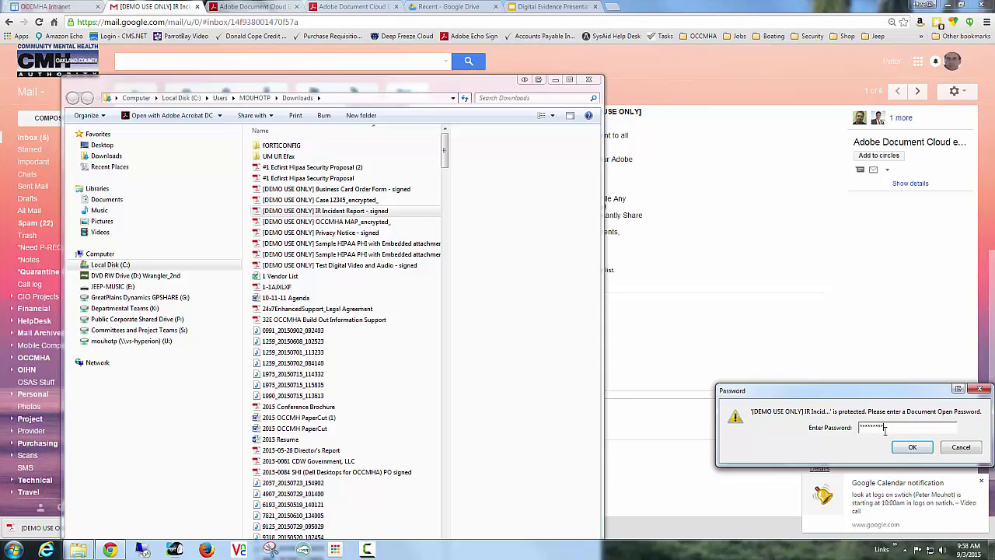
{"action": "key", "text": "Return"}
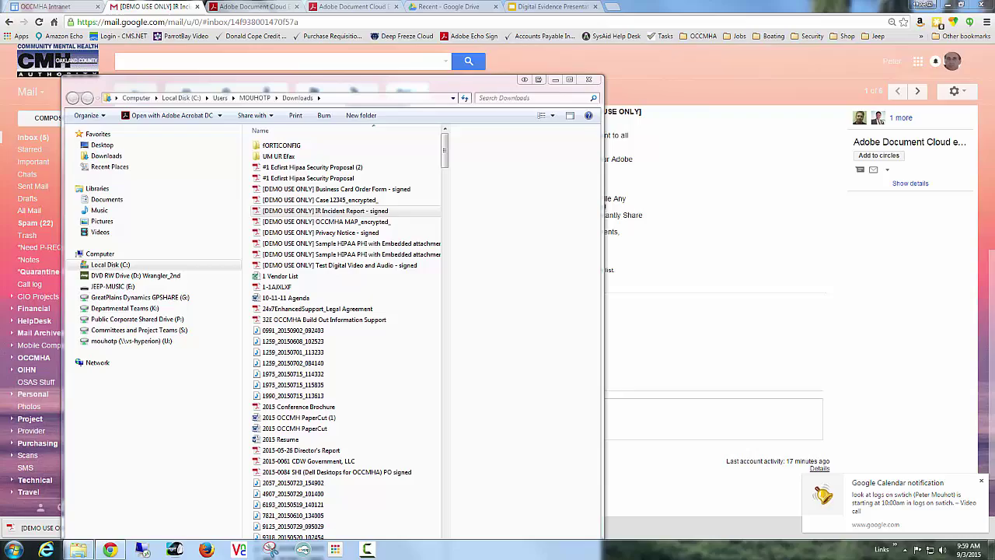
Centre the Acrobat window, scroll through the certified report to its History page, then close it.
{"action": "left_click_drag", "start_coordinate": [972, 56], "coordinate": [570, 35]}
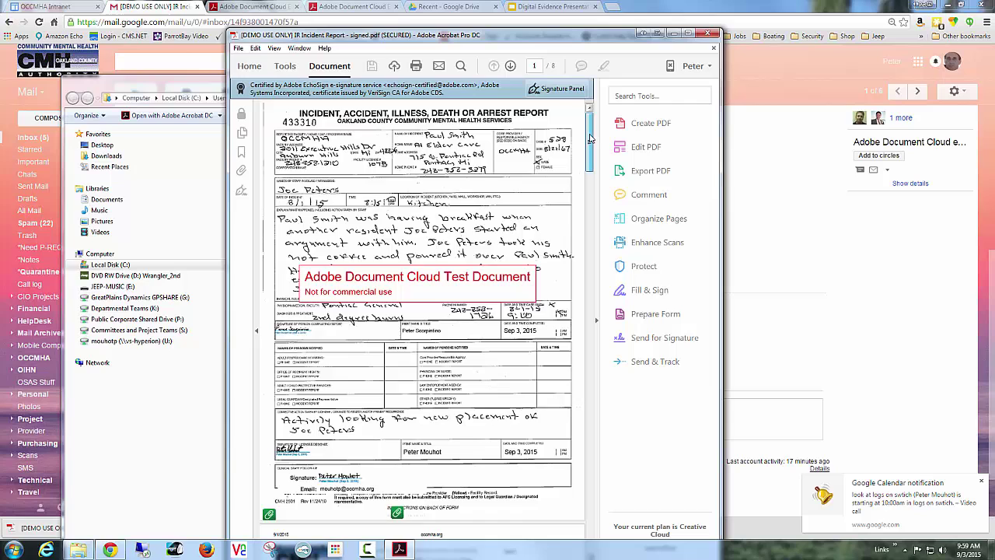
{"action": "left_click_drag", "start_coordinate": [590, 138], "coordinate": [590, 159]}
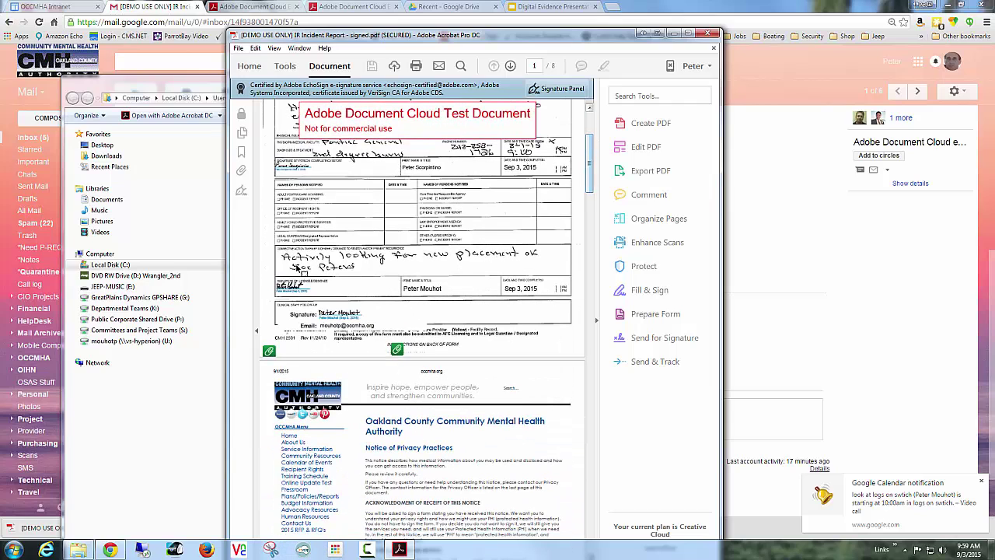
{"action": "left_click_drag", "start_coordinate": [591, 158], "coordinate": [602, 485]}
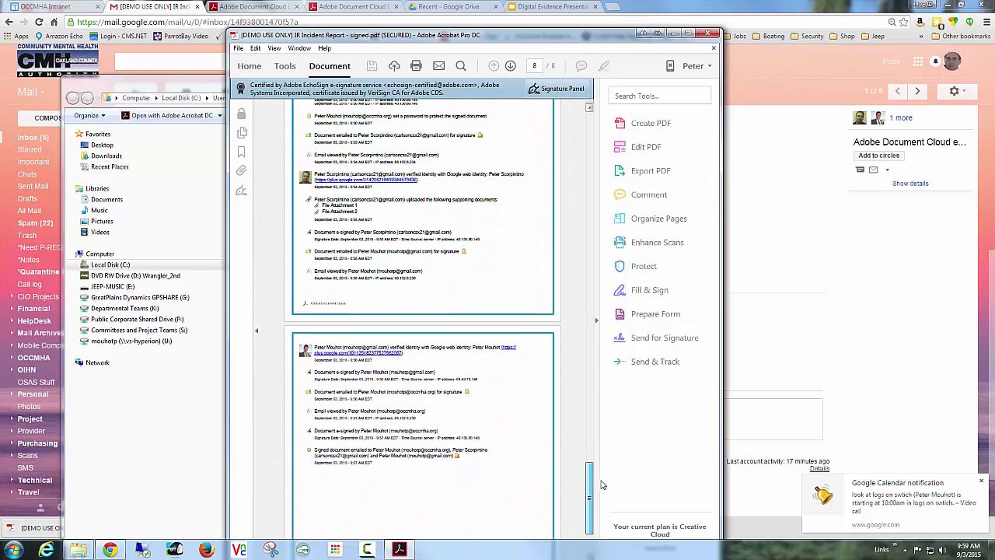
{"action": "scroll", "coordinate": [595, 466], "scroll_direction": "up", "scroll_amount": 2}
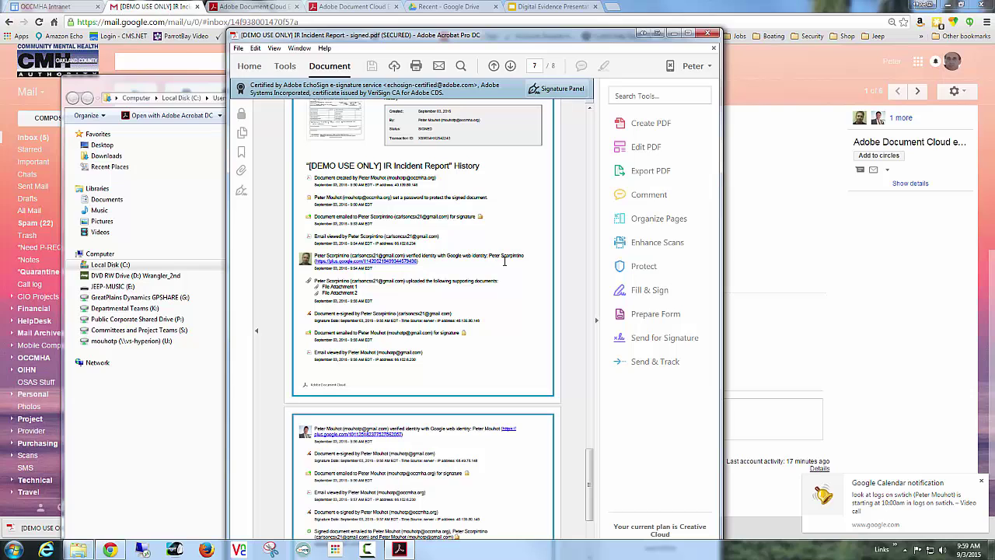
{"action": "left_click_drag", "start_coordinate": [592, 462], "coordinate": [591, 127]}
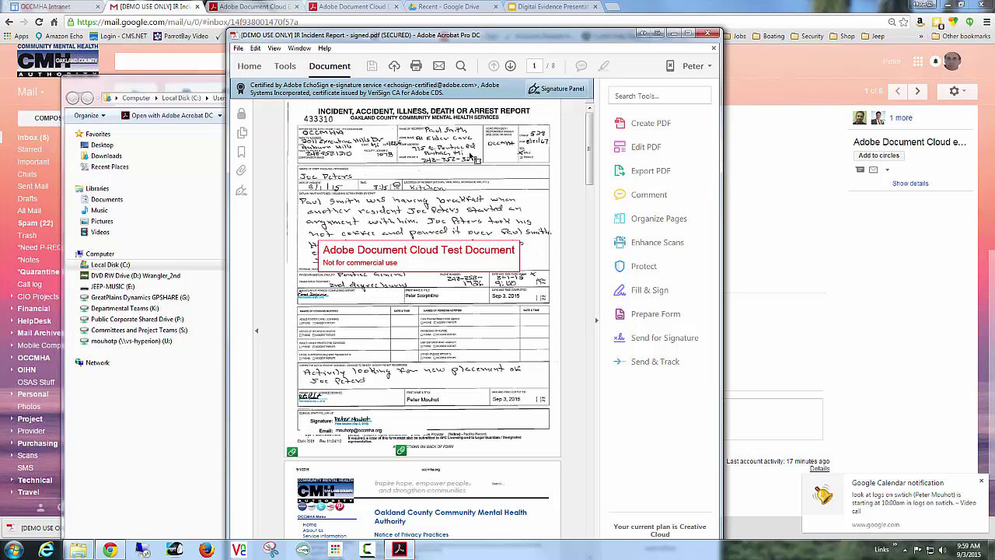
{"action": "left_click", "coordinate": [708, 34]}
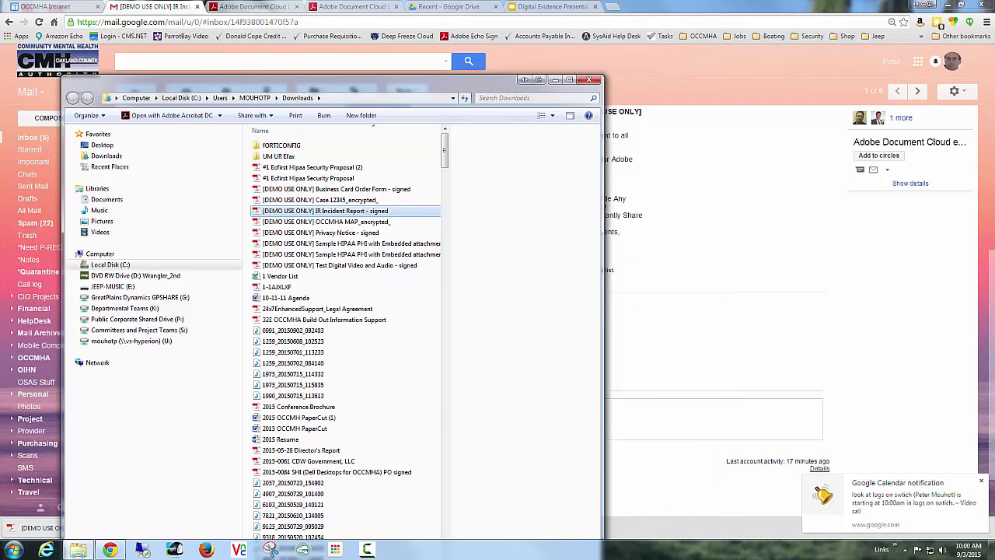